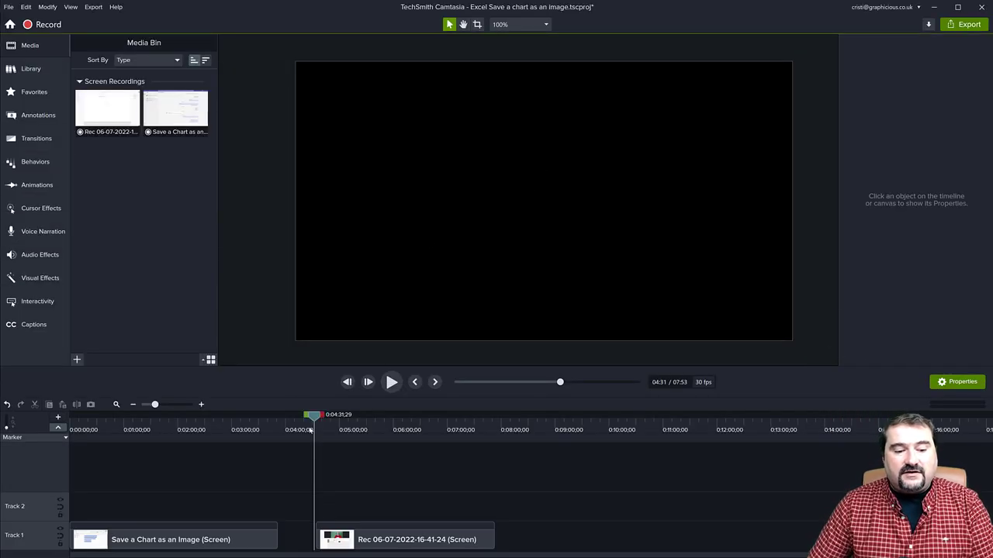
# Move the playhead to about 04:52 in the second recording, with the preview panned and zoomed to 200%
pyautogui.moveTo(311, 429); pyautogui.dragTo(339, 420)
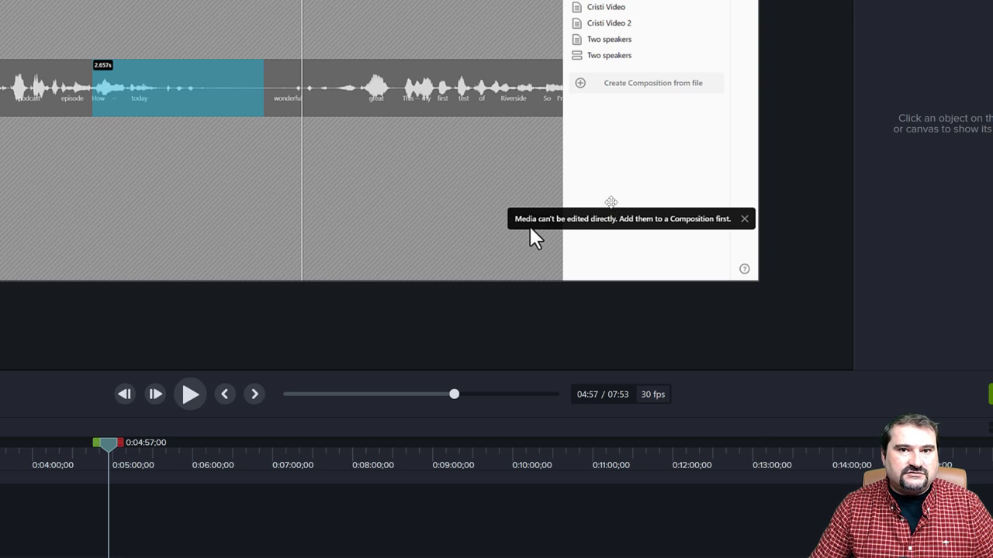
pyautogui.scroll(-1, 529, 227)
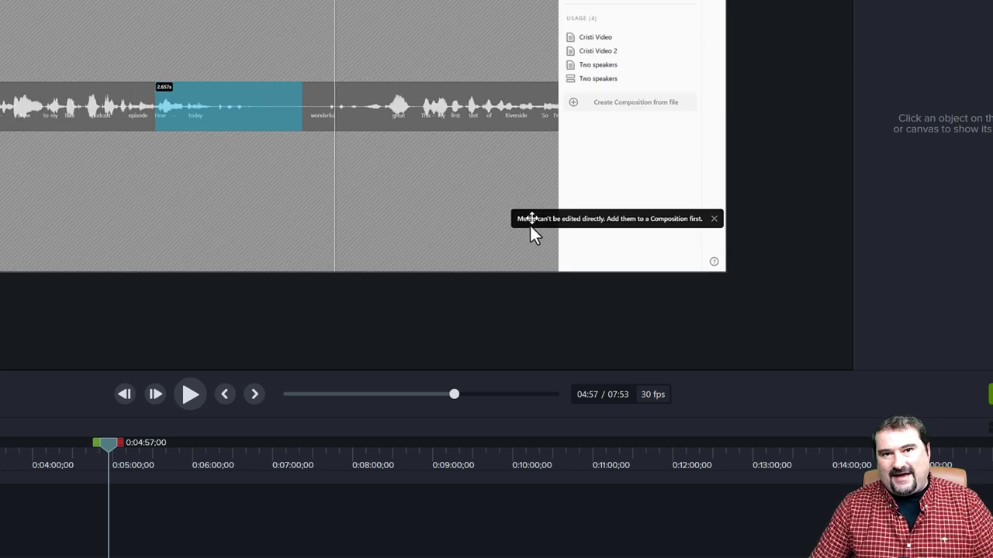
pyautogui.moveTo(412, 153); pyautogui.dragTo(539, 248)
pyautogui.scroll(-2, 539, 248)
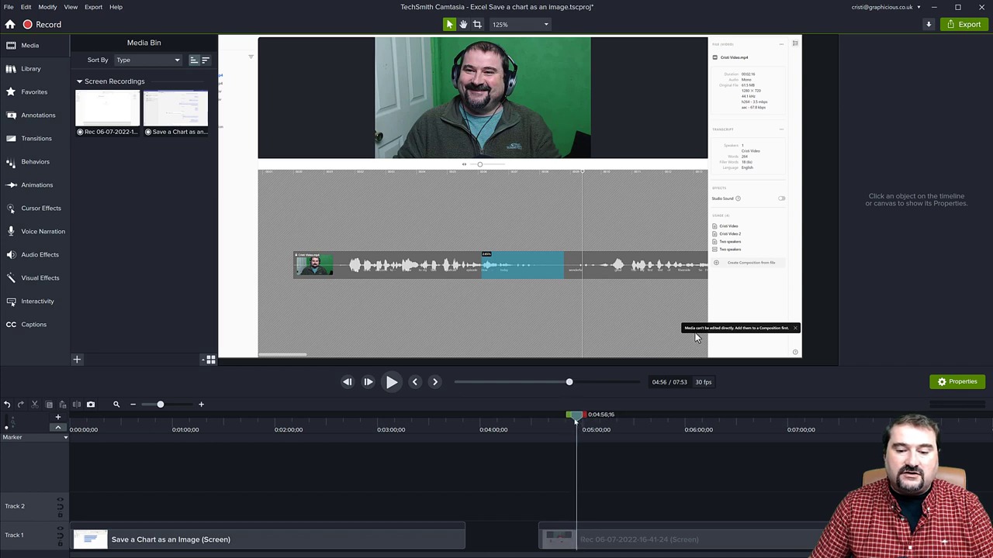
pyautogui.press('h')
pyautogui.moveTo(698, 330); pyautogui.dragTo(524, 245)
pyautogui.press('v')
pyautogui.scroll(3, 525, 245)
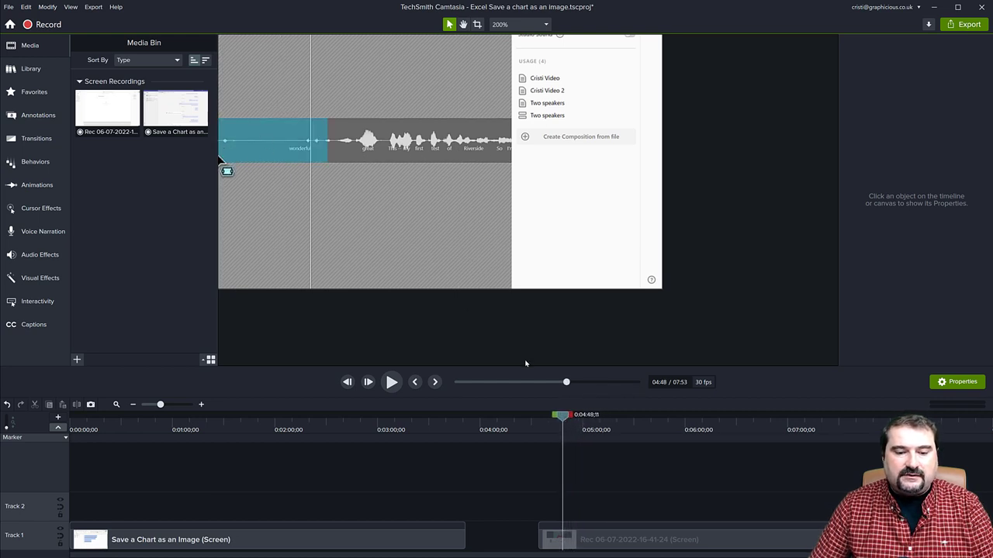
pyautogui.moveTo(565, 419); pyautogui.dragTo(575, 418)
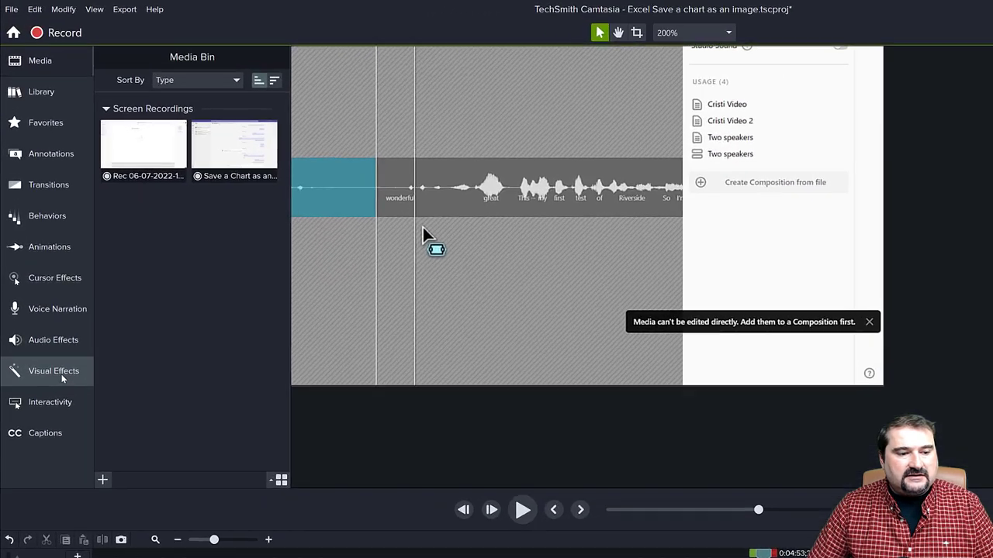
# Apply Freeze Region from Visual Effects to the second clip, with Freeze End Frame left unchecked
pyautogui.click(42, 279)
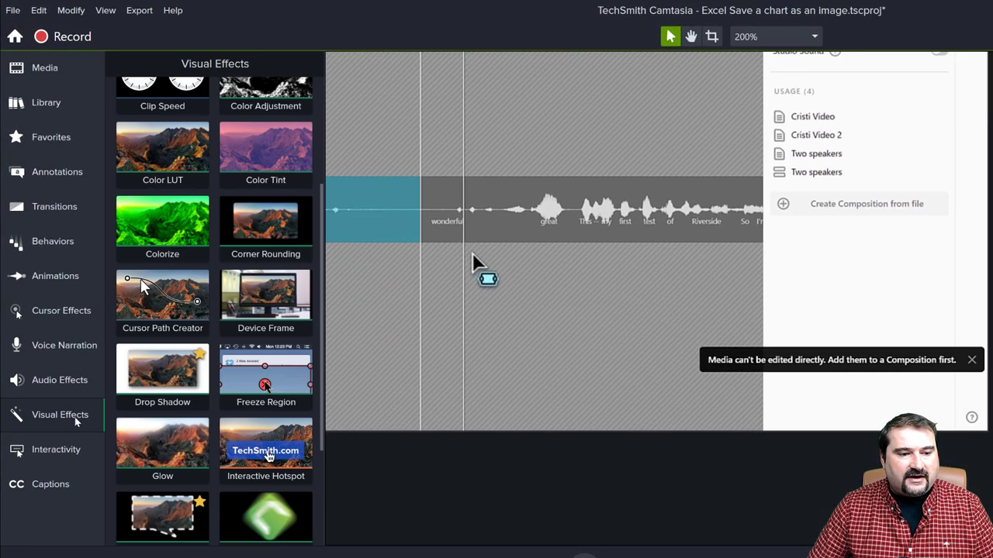
pyautogui.click(273, 382)
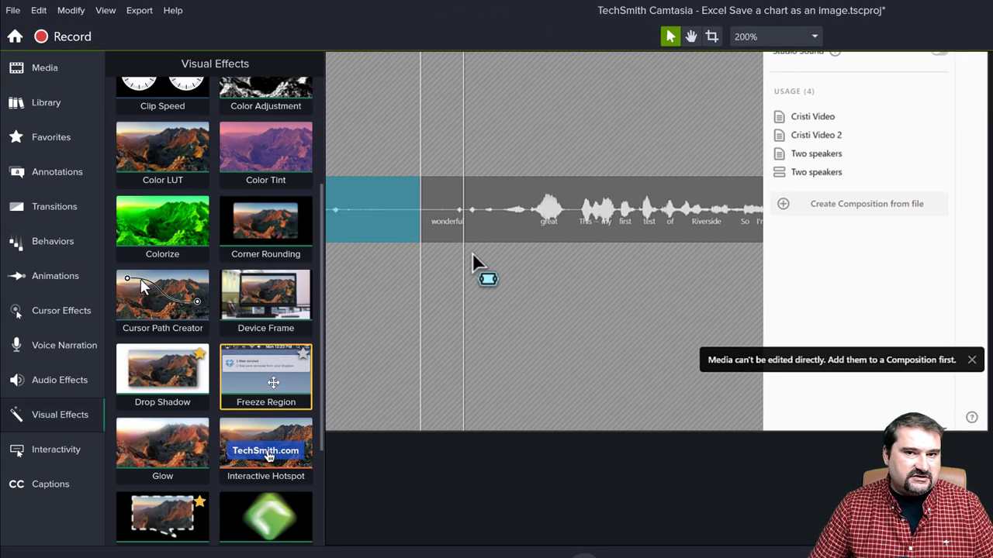
pyautogui.moveTo(273, 382); pyautogui.dragTo(775, 557)
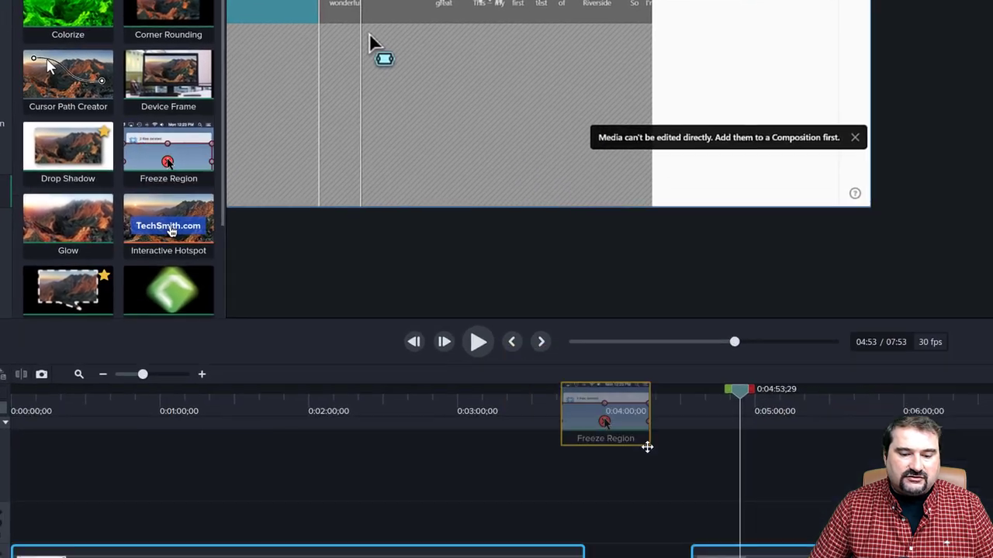
pyautogui.moveTo(659, 452); pyautogui.dragTo(751, 555)
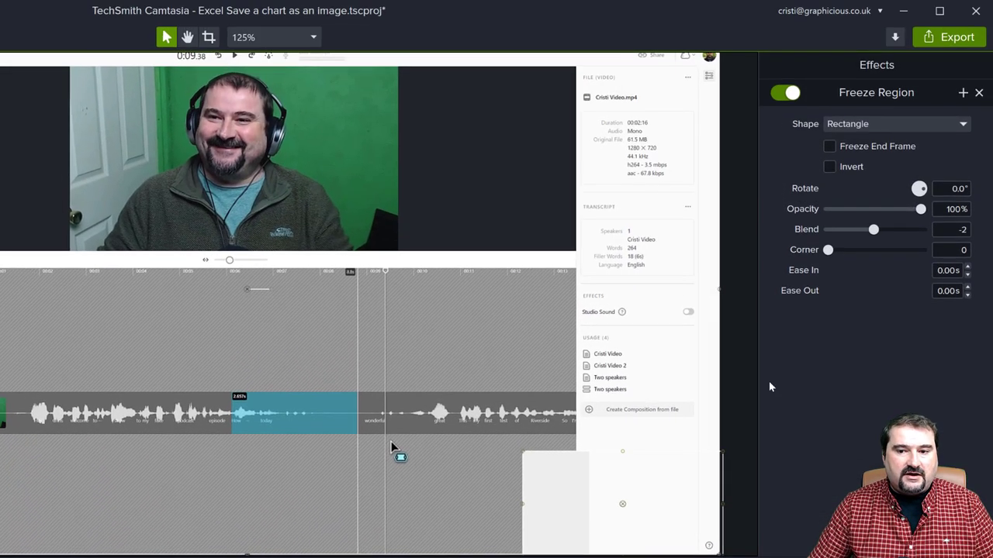
pyautogui.click(856, 152)
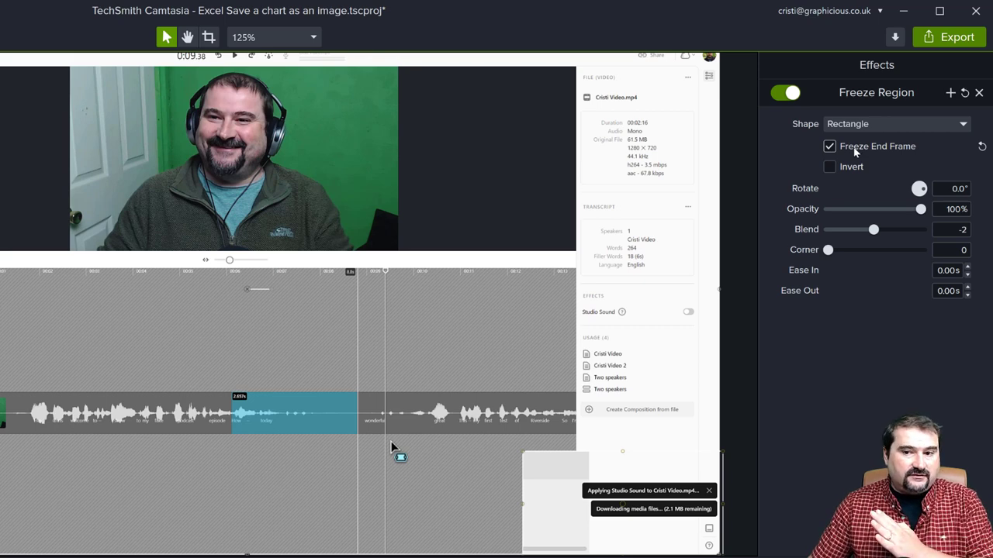
pyautogui.click(856, 152)
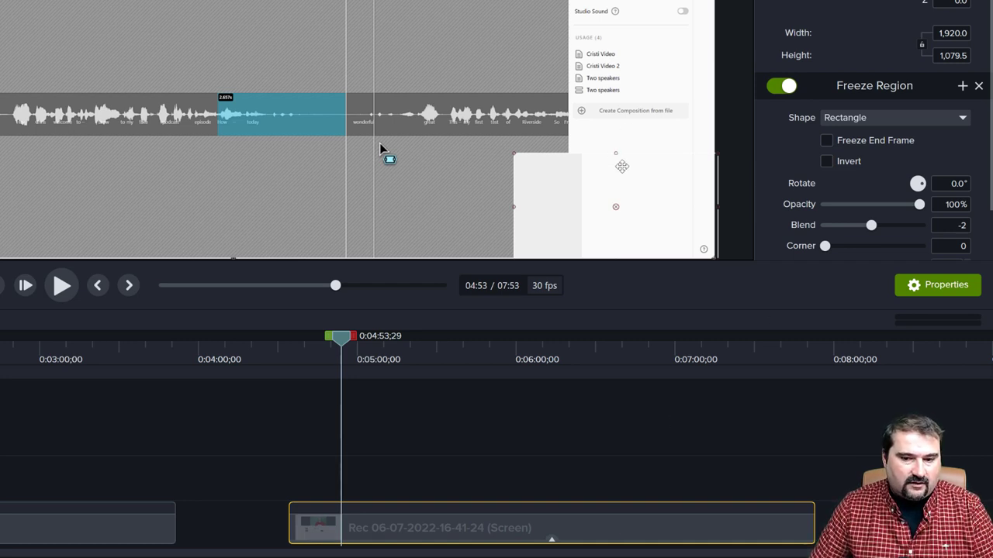
# Set the playhead to 4:35;02 and expand the second clip's effects tray
pyautogui.moveTo(344, 341); pyautogui.dragTo(296, 343)
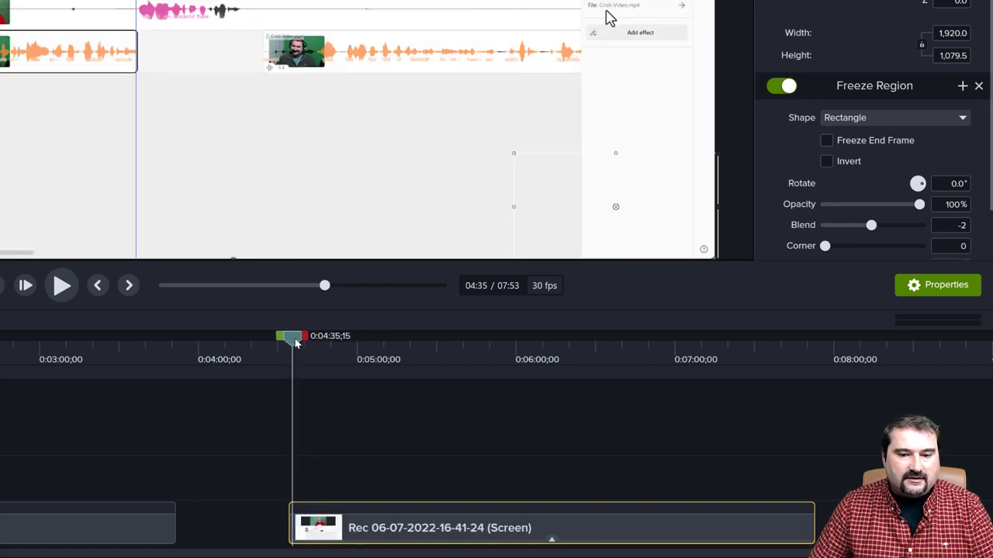
pyautogui.moveTo(296, 343); pyautogui.dragTo(291, 339)
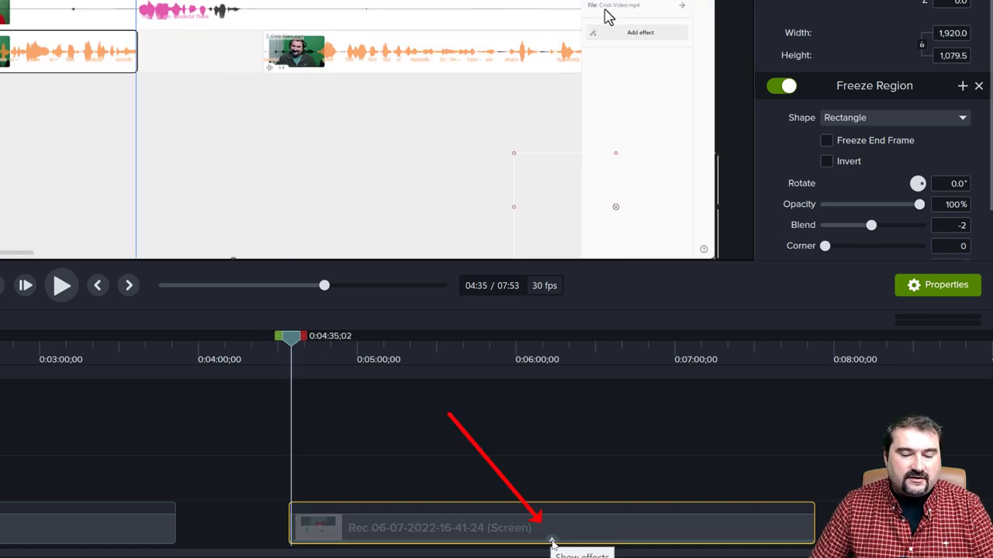
pyautogui.click(551, 541)
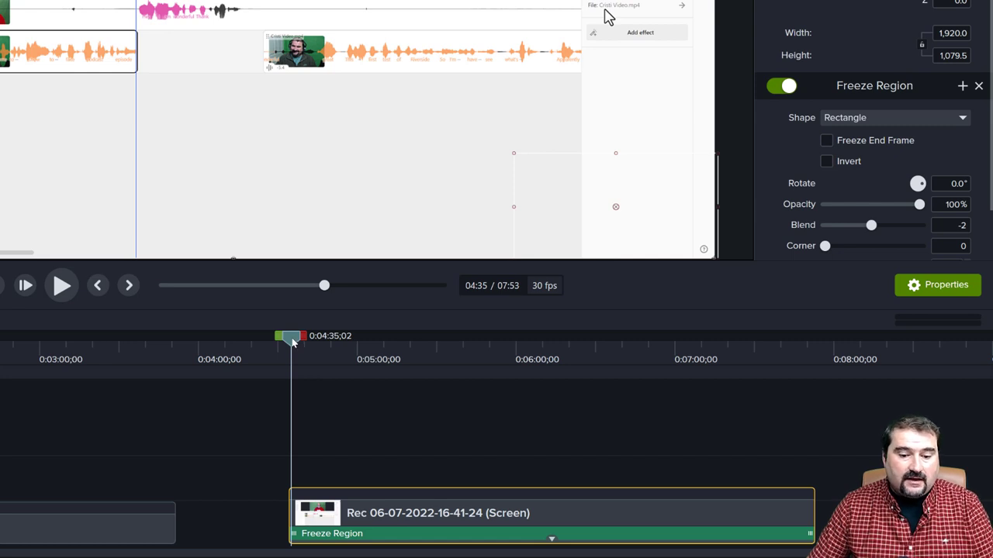
# Select the Freeze Region bar and make it start at 4:53
pyautogui.moveTo(293, 342); pyautogui.dragTo(351, 342)
pyautogui.click(611, 211)
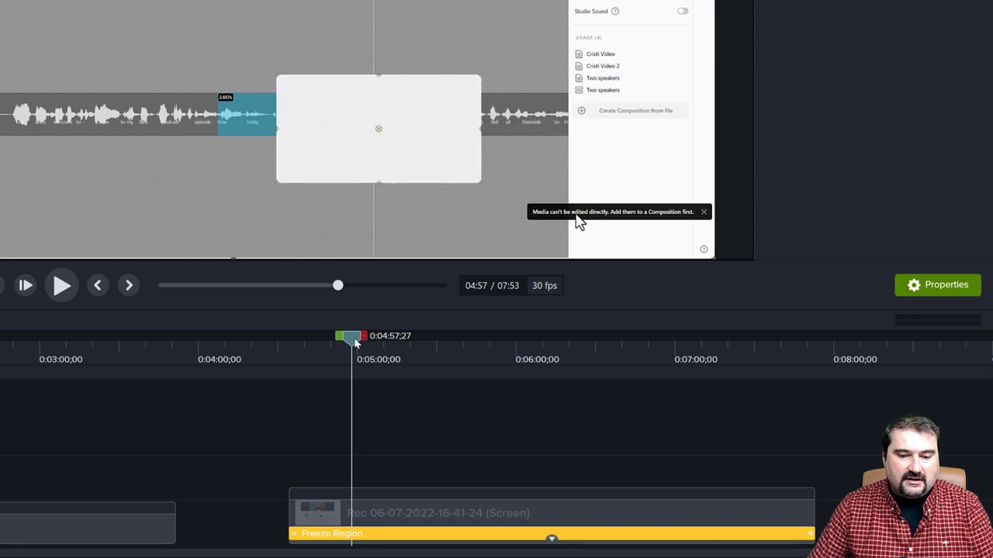
pyautogui.moveTo(354, 342)
pyautogui.mouseDown()
pyautogui.moveTo(330, 342)
pyautogui.moveTo(341, 346)
pyautogui.mouseUp()
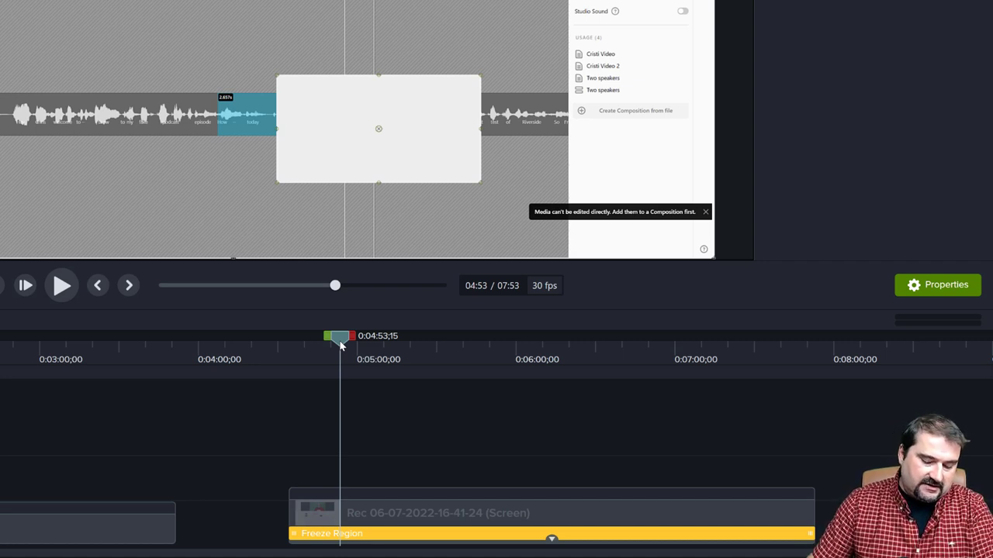
pyautogui.moveTo(341, 346); pyautogui.dragTo(340, 346)
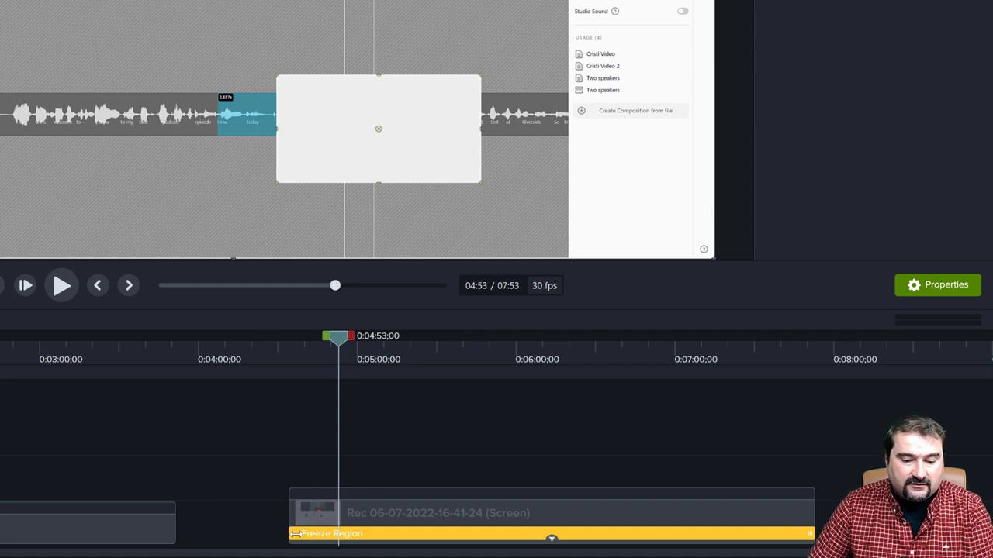
pyautogui.moveTo(294, 533); pyautogui.dragTo(346, 543)
# Zoom the timeline and trim the Freeze Region's end back to about 5:02
pyautogui.scroll(5, 346, 543)
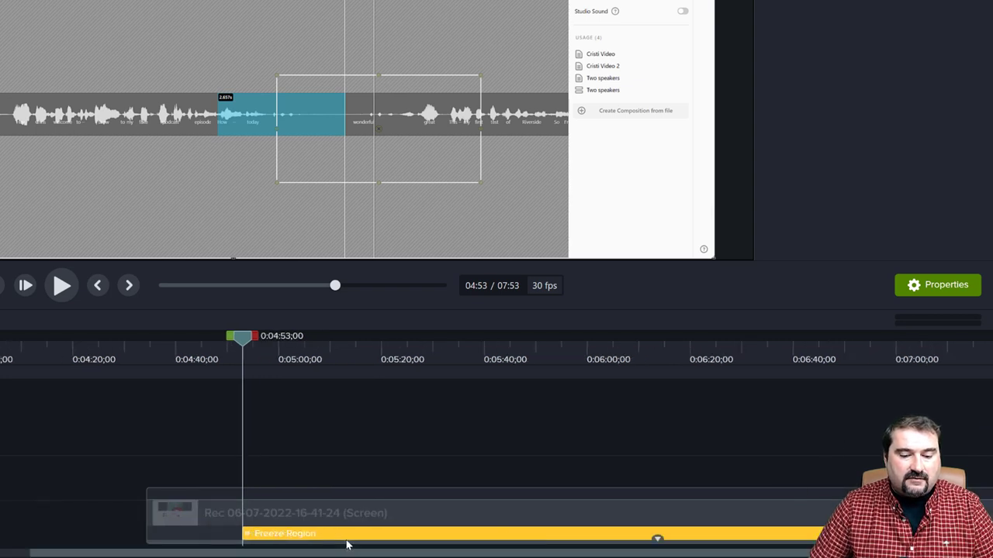
pyautogui.scroll(2, 345, 541)
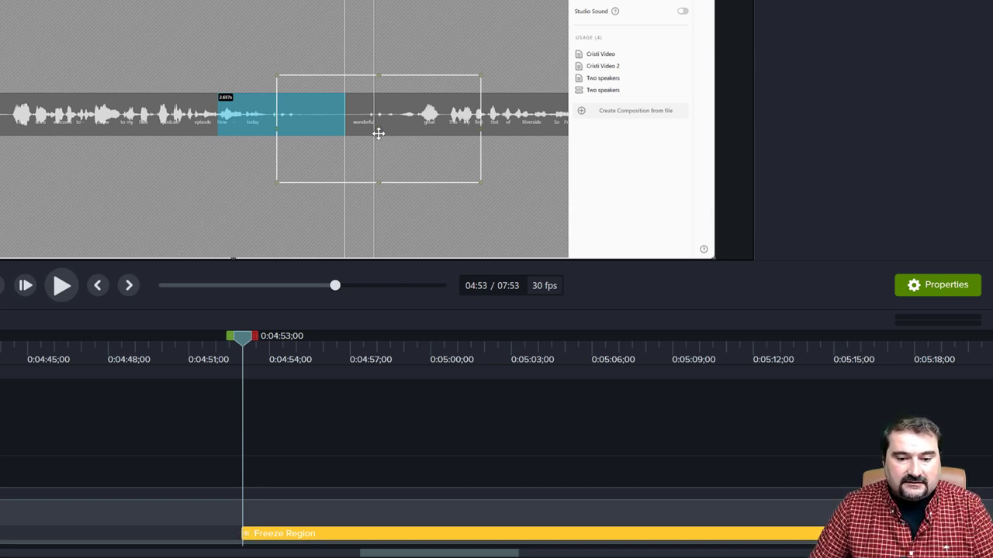
pyautogui.moveTo(243, 337); pyautogui.dragTo(489, 354)
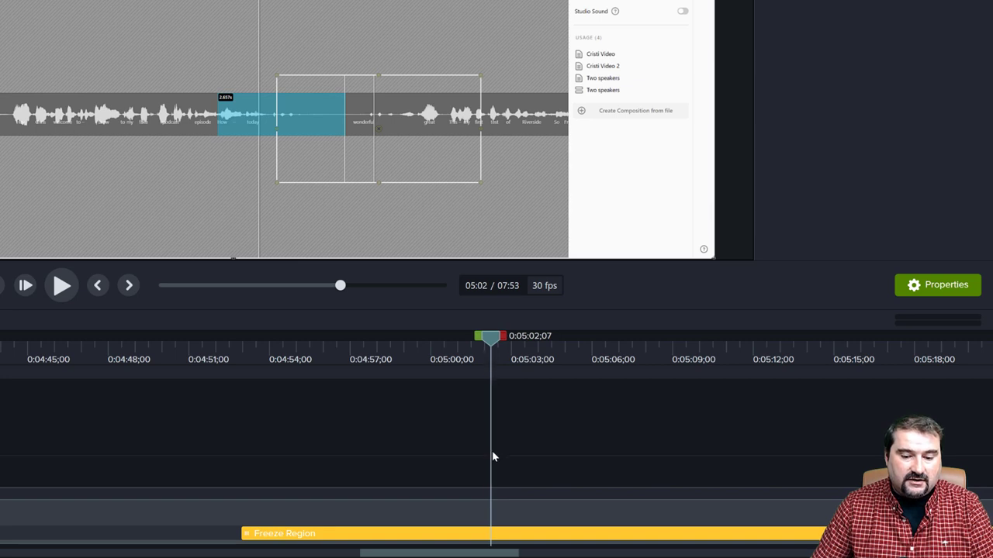
pyautogui.hscroll(5, 491, 456)
pyautogui.scroll(-5, 491, 457)
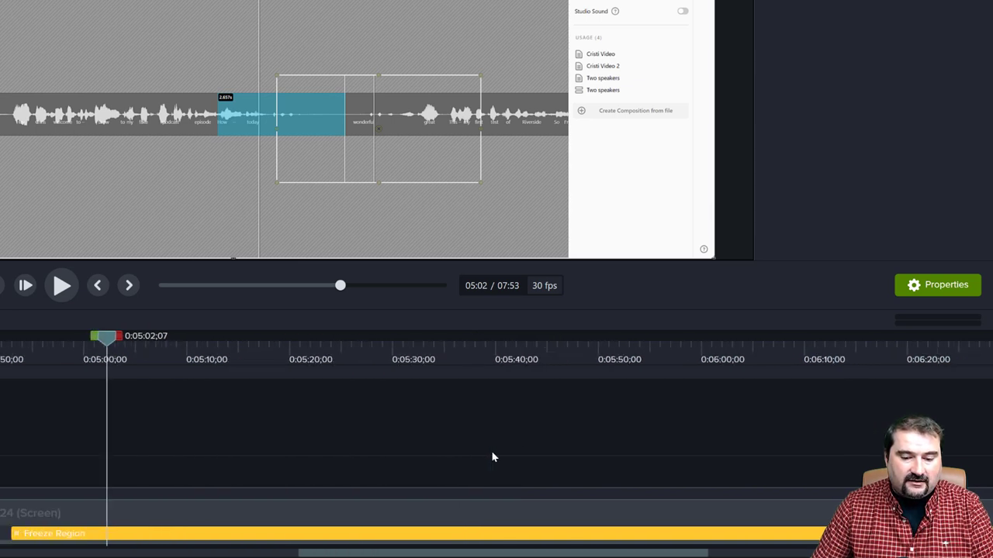
pyautogui.hscroll(3, 491, 457)
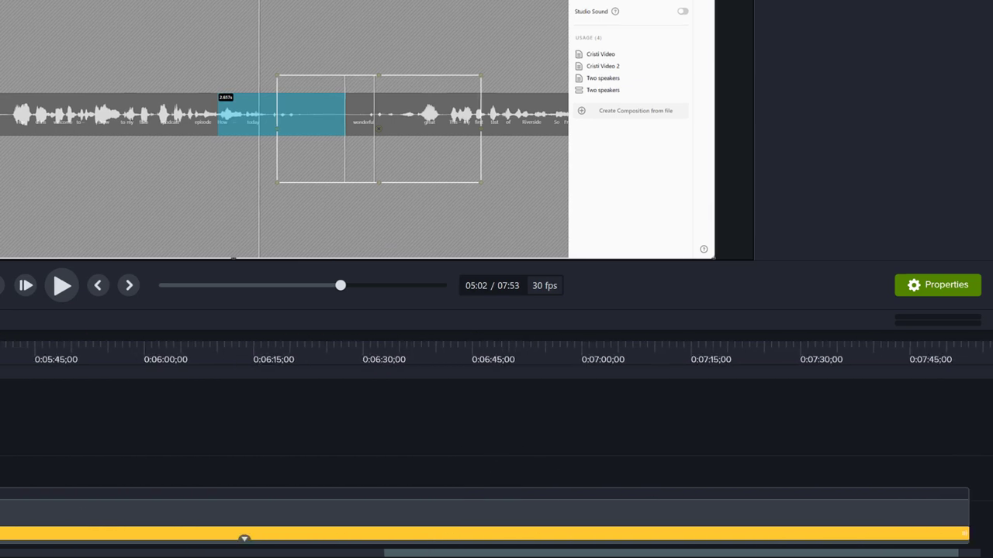
pyautogui.moveTo(927, 535); pyautogui.dragTo(0, 548)
pyautogui.moveTo(240, 548); pyautogui.dragTo(216, 548)
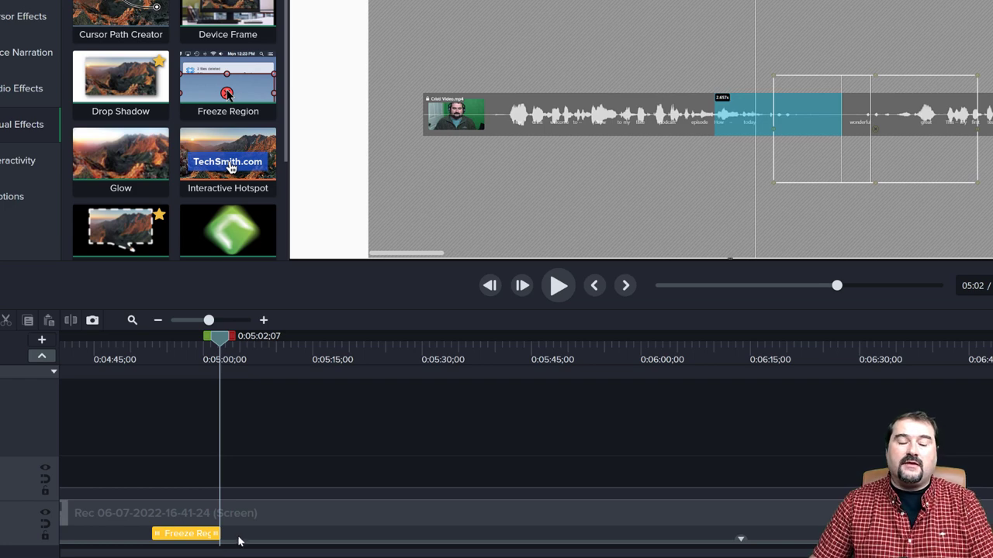
pyautogui.hscroll(-10, 156, 528)
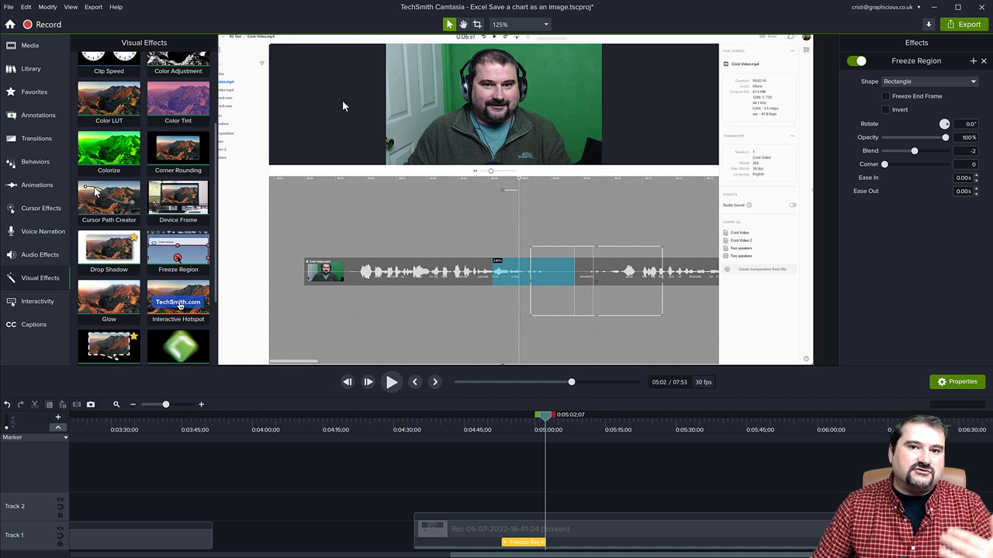
pyautogui.scroll(3, 528, 552)
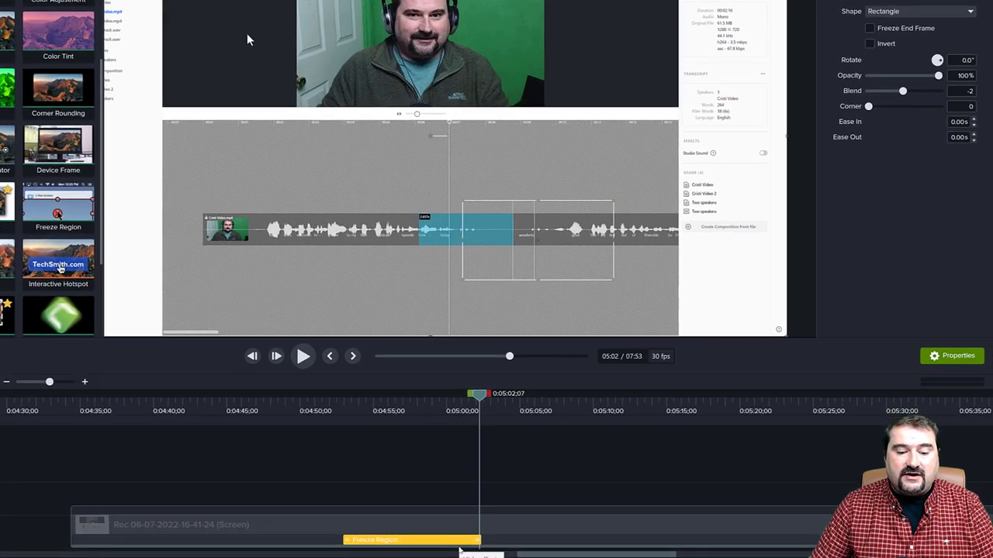
# At 04:57, move and shrink the Freeze Region box to a thin area near the bottom-right
pyautogui.moveTo(479, 397); pyautogui.dragTo(416, 406)
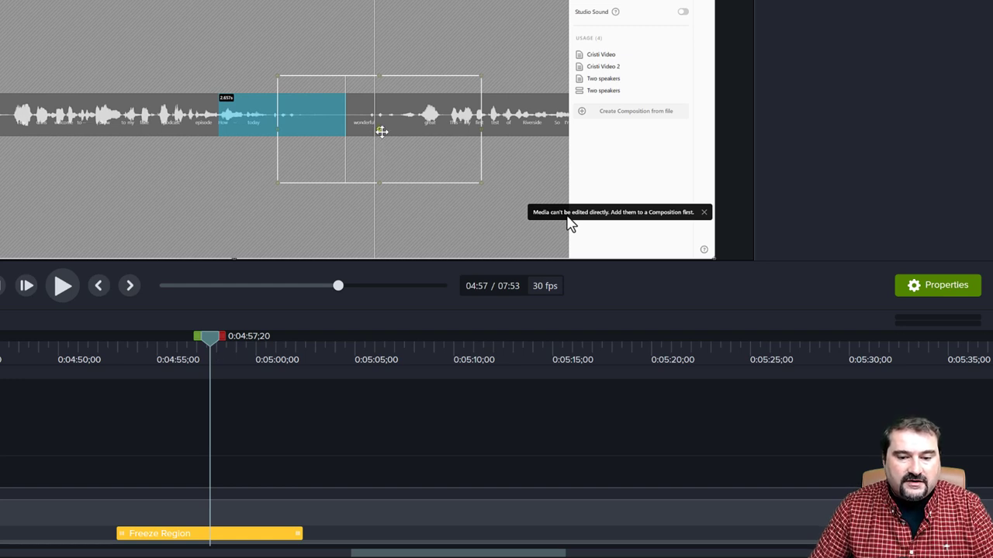
pyautogui.moveTo(384, 133); pyautogui.dragTo(612, 207)
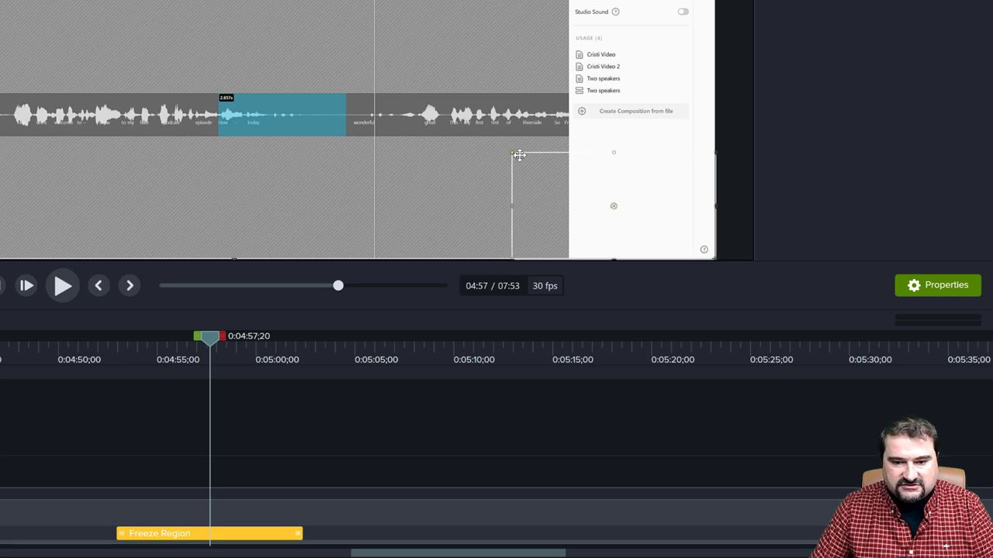
pyautogui.moveTo(521, 156); pyautogui.dragTo(523, 191)
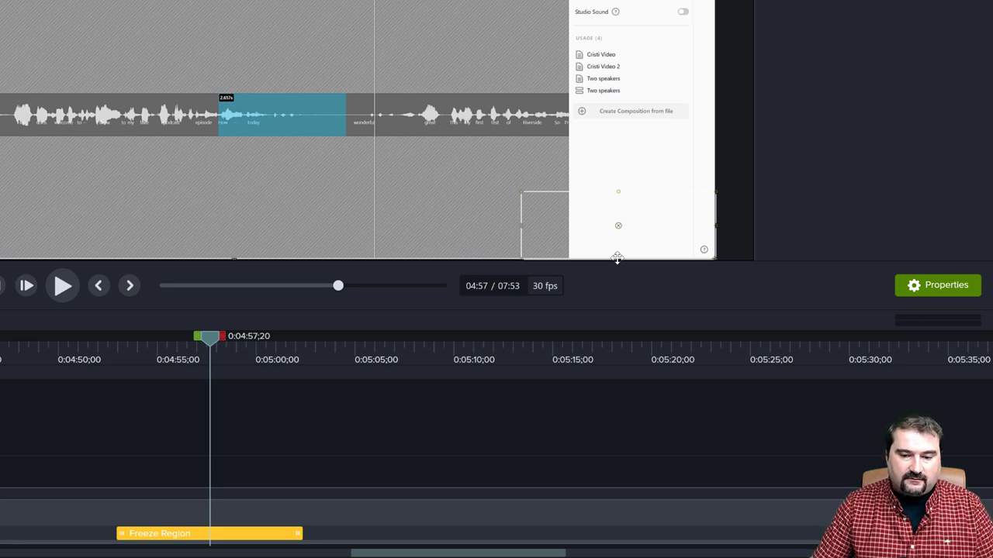
pyautogui.moveTo(616, 224); pyautogui.dragTo(616, 194)
pyautogui.moveTo(618, 158); pyautogui.dragTo(617, 197)
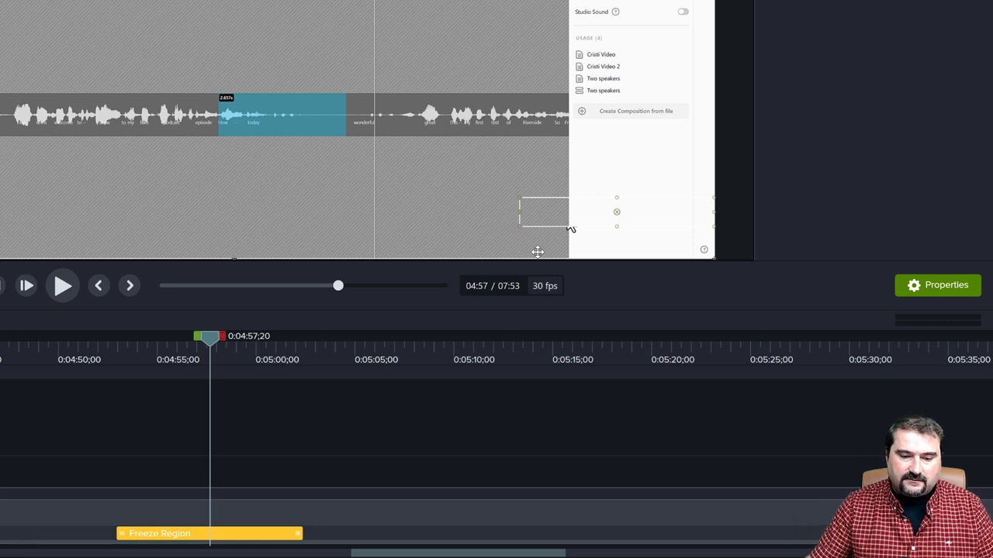
# Play the recording from 4:51:29 to check the frozen area
pyautogui.click(98, 349)
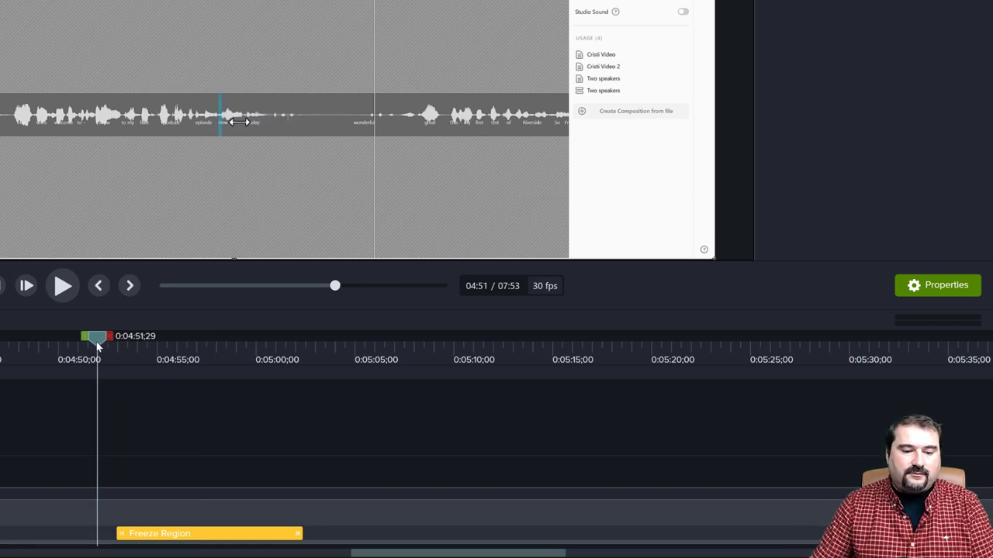
pyautogui.press('space')
pyautogui.moveTo(238, 122); pyautogui.dragTo(345, 123)
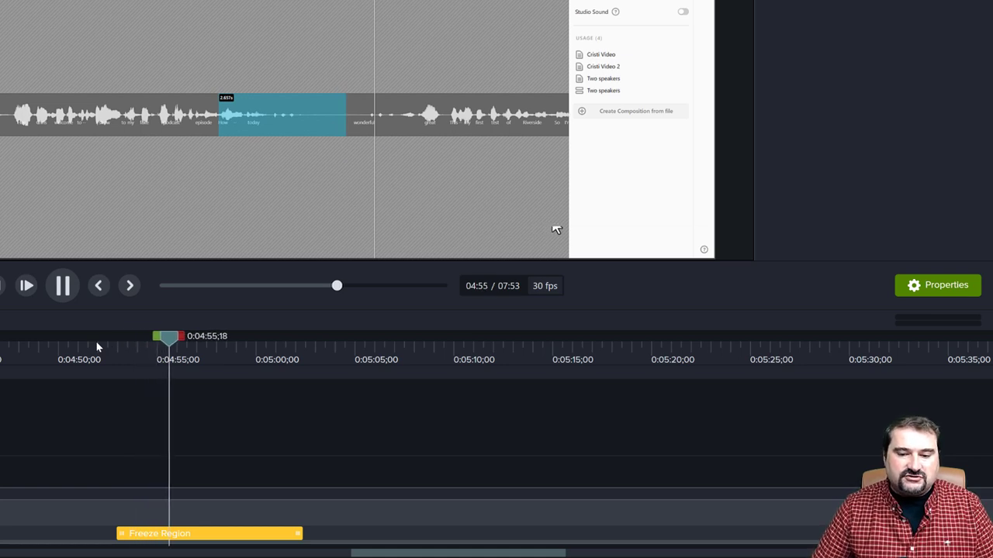
pyautogui.press('space')
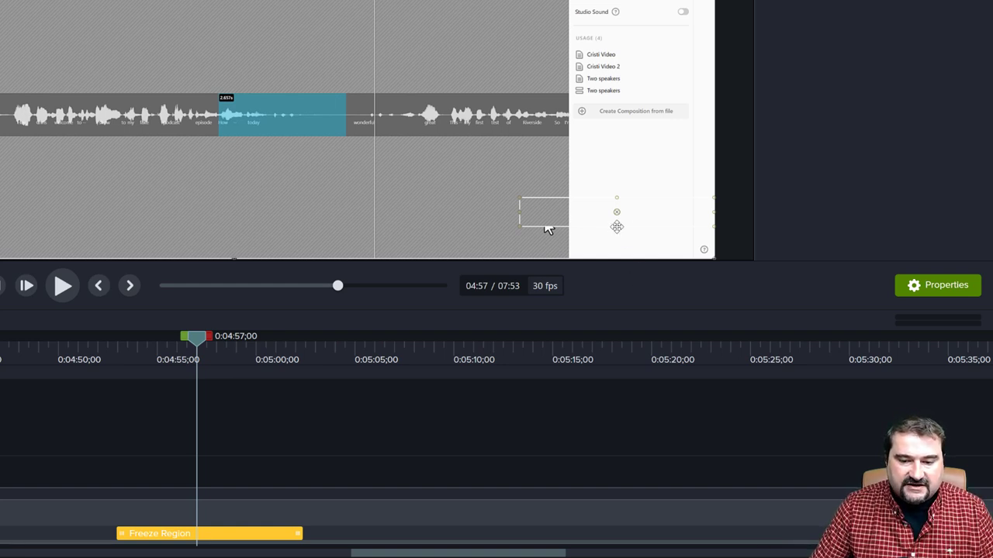
# Extend the Freeze Region box further down and replay from 4:52 to check it
pyautogui.moveTo(617, 231); pyautogui.dragTo(616, 241)
pyautogui.moveTo(197, 341); pyautogui.dragTo(123, 343)
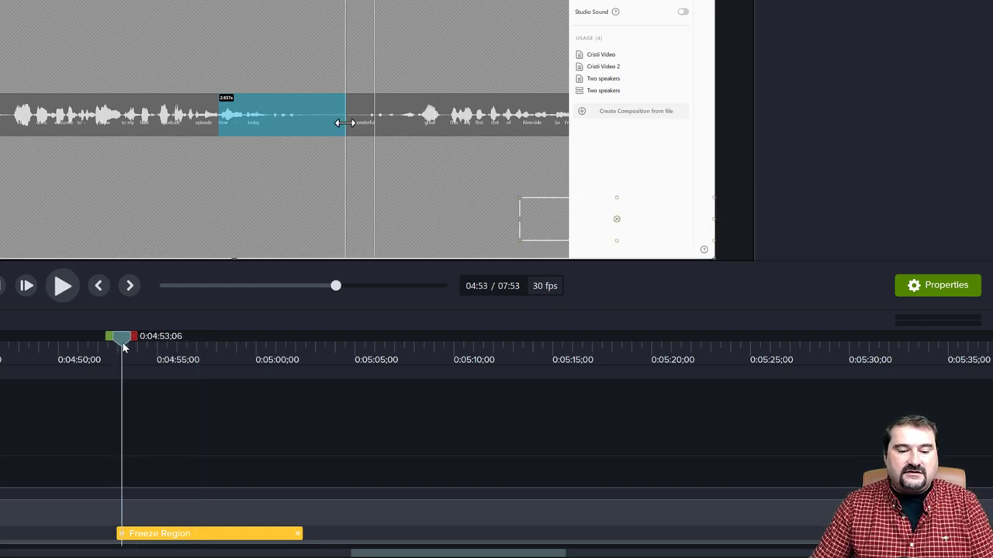
pyautogui.click(97, 351)
pyautogui.press('space')
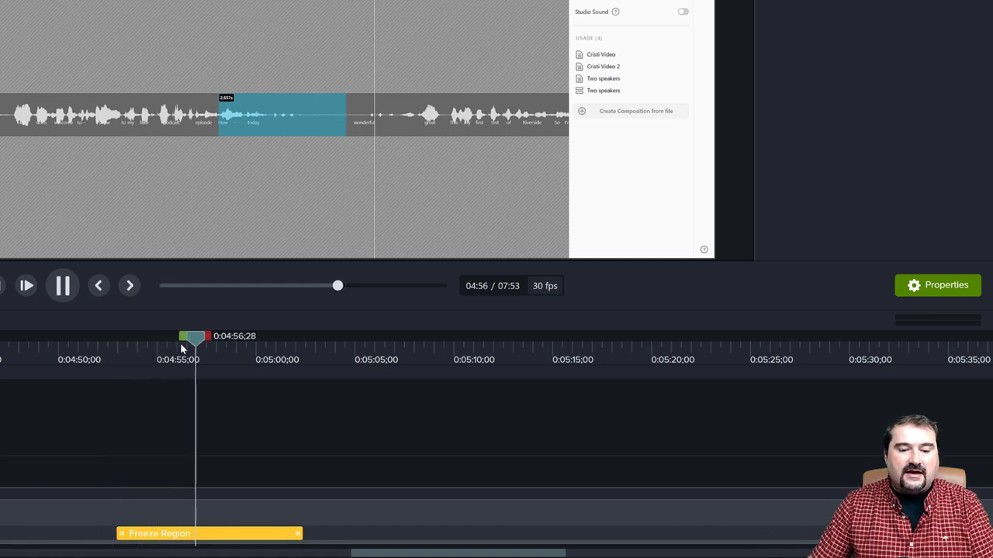
pyautogui.moveTo(191, 338); pyautogui.dragTo(282, 367)
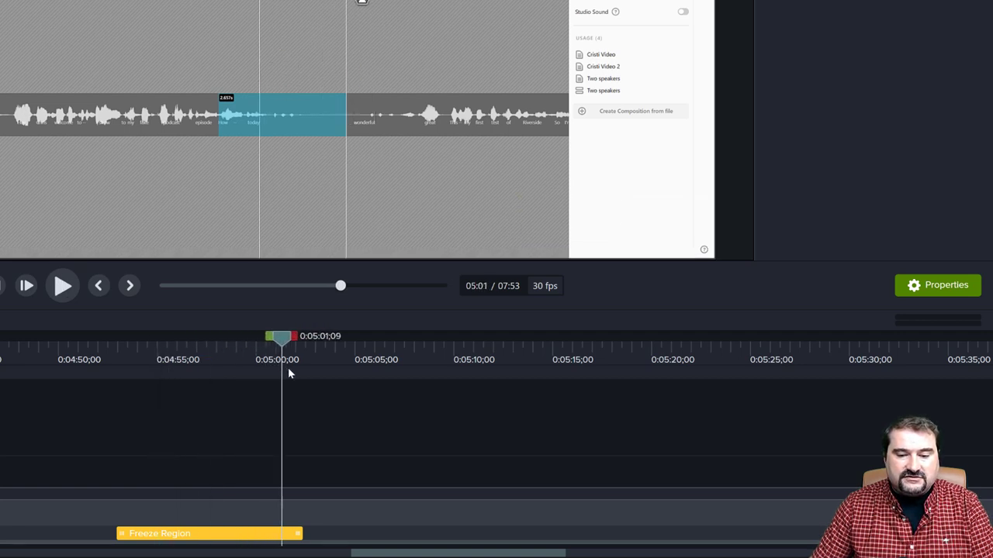
pyautogui.press('space')
pyautogui.press('space')
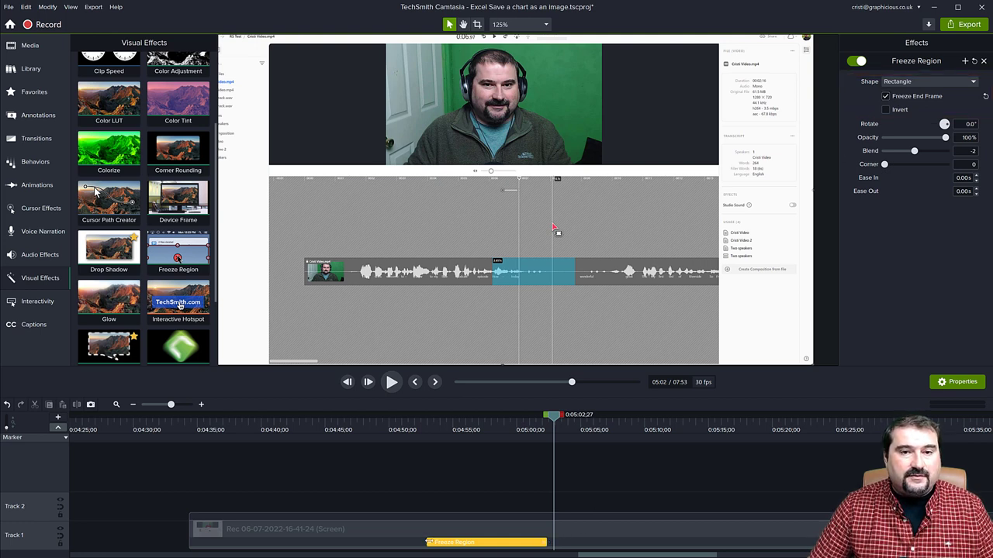
# Uncheck Freeze End Frame in the Freeze Region properties
pyautogui.click(918, 97)
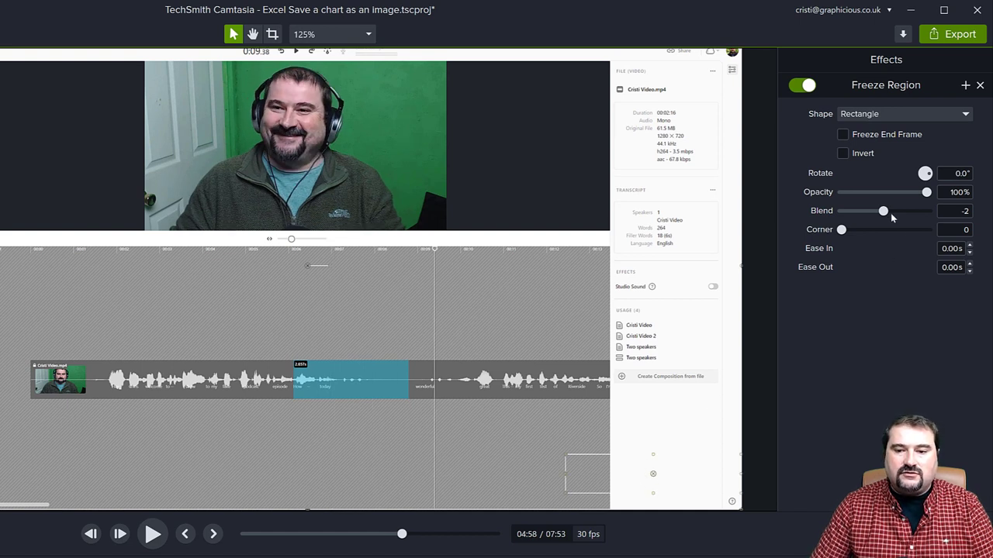
# Zoom the preview to 300% and move the freeze box up and left while trying Blend values
pyautogui.moveTo(884, 213)
pyautogui.mouseDown()
pyautogui.moveTo(898, 214)
pyautogui.moveTo(890, 215)
pyautogui.mouseUp()
pyautogui.scroll(4, 613, 468)
pyautogui.moveTo(605, 481); pyautogui.dragTo(400, 308)
pyautogui.press('v')
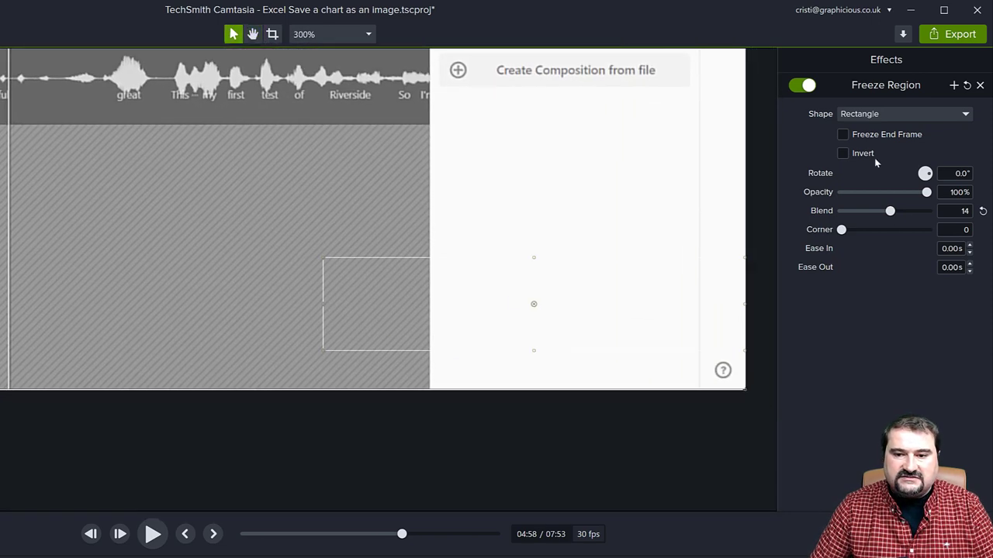
pyautogui.moveTo(889, 217); pyautogui.dragTo(893, 216)
pyautogui.moveTo(533, 304); pyautogui.dragTo(460, 319)
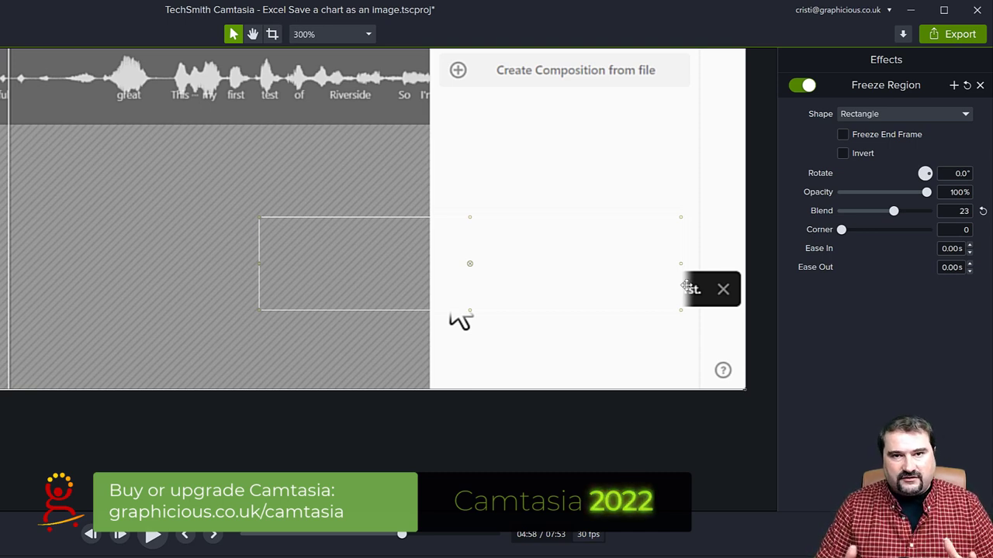
# Reposition the freeze box and settle on Blend -42 with opacity back at 100%
pyautogui.moveTo(894, 211); pyautogui.dragTo(839, 230)
pyautogui.moveTo(467, 264); pyautogui.dragTo(572, 294)
pyautogui.moveTo(926, 193); pyautogui.dragTo(913, 197)
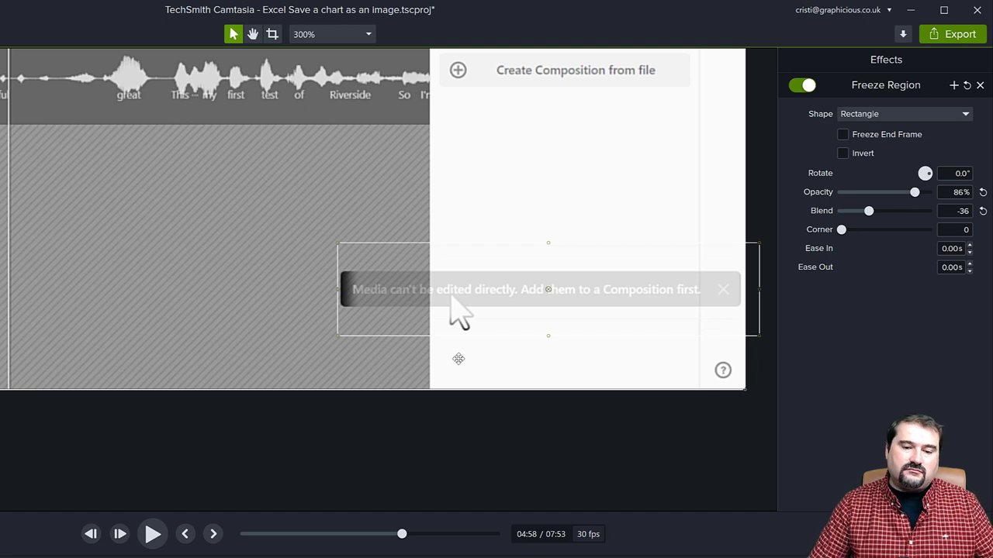
pyautogui.moveTo(335, 289); pyautogui.dragTo(305, 286)
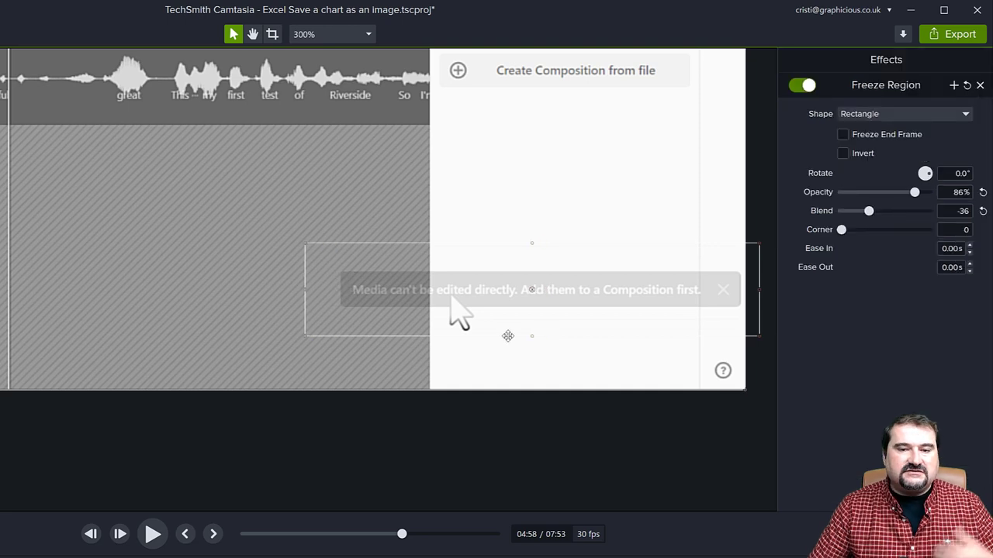
pyautogui.moveTo(869, 211); pyautogui.dragTo(845, 230)
pyautogui.moveTo(913, 195)
pyautogui.mouseDown()
pyautogui.moveTo(895, 195)
pyautogui.moveTo(930, 196)
pyautogui.mouseUp()
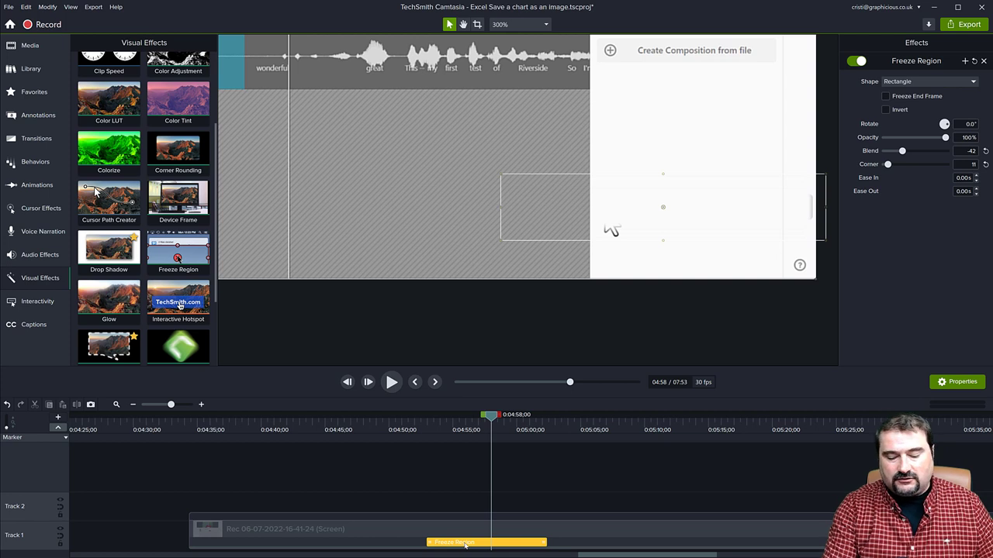
# Delete the Freeze Region effect, zoom the timeline out, and scrub forward toward the Save As Picture dialog
pyautogui.press('Delete')
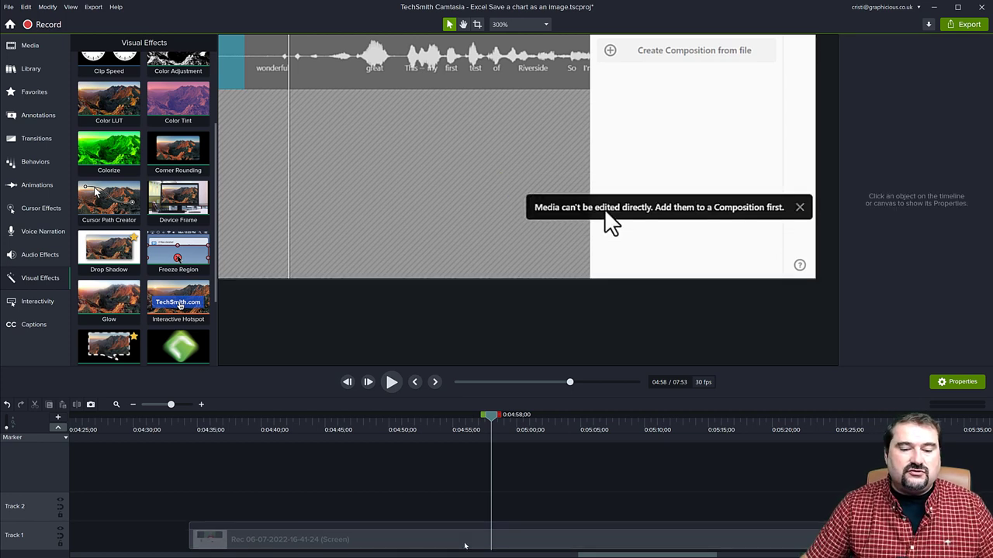
pyautogui.scroll(-1, 477, 483)
pyautogui.scroll(-2, 477, 483)
pyautogui.moveTo(162, 423)
pyautogui.mouseDown()
pyautogui.moveTo(182, 423)
pyautogui.moveTo(160, 423)
pyautogui.mouseUp()
pyautogui.scroll(-2, 631, 303)
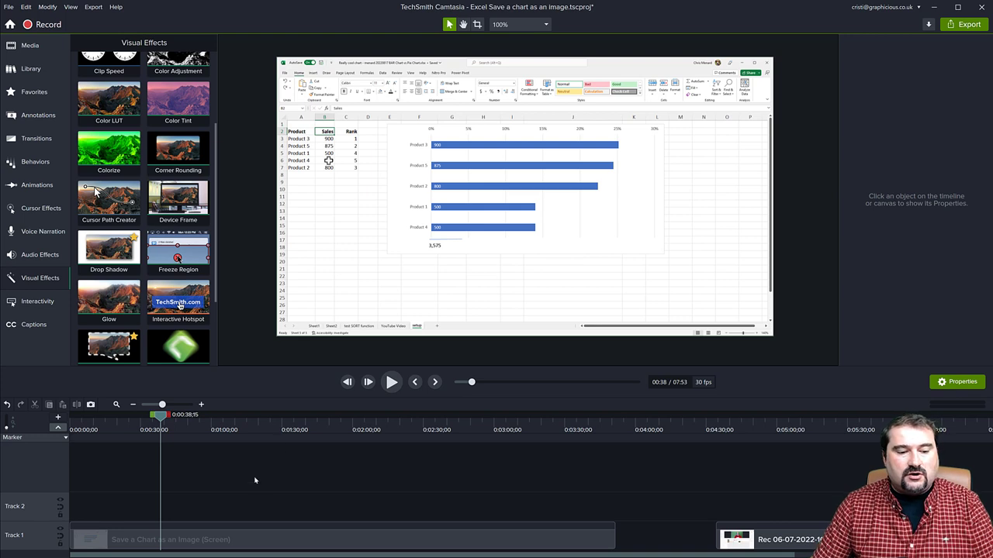
pyautogui.moveTo(161, 419); pyautogui.dragTo(273, 428)
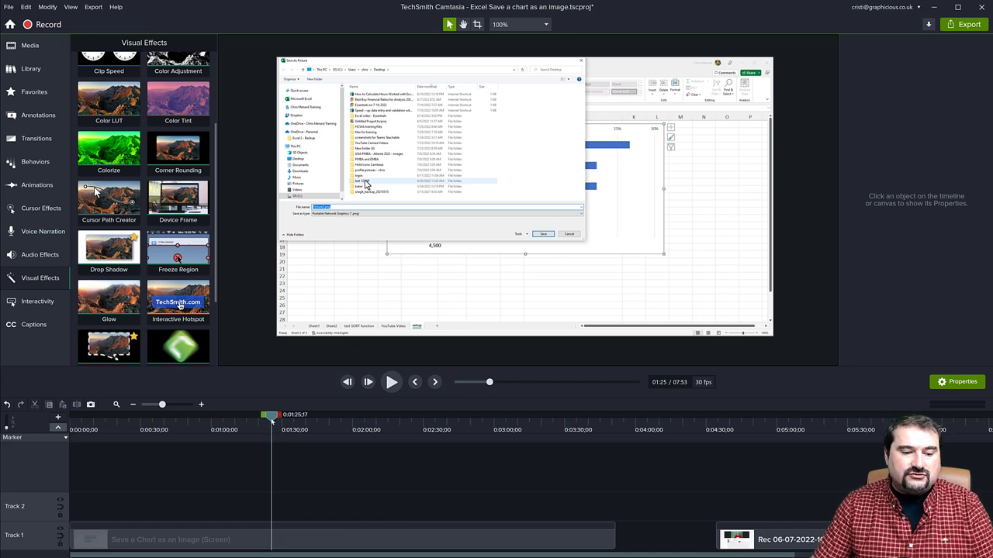
# Make Track 1 taller and park the playhead at 1:22, just before the Save As Picture dialog
pyautogui.click(216, 537)
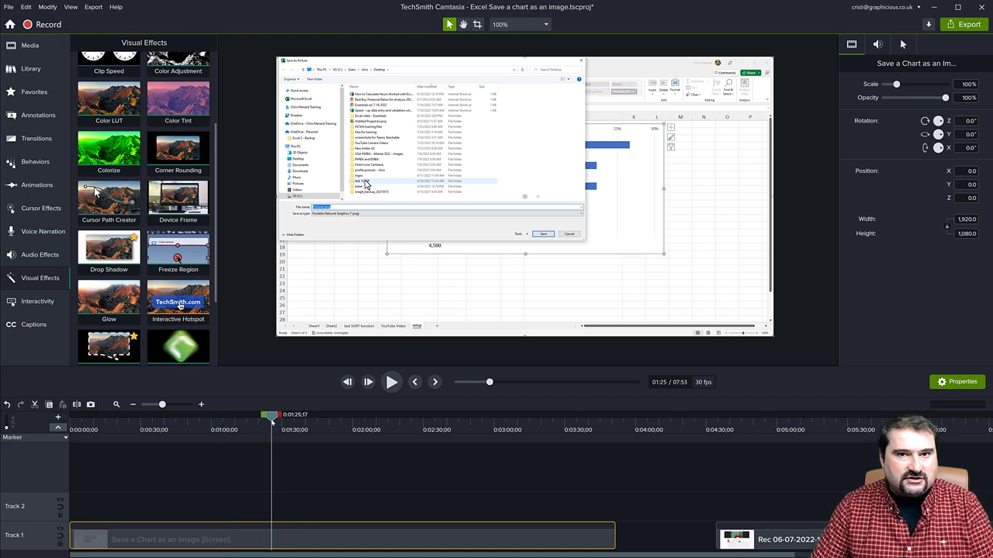
pyautogui.moveTo(44, 523); pyautogui.dragTo(44, 493)
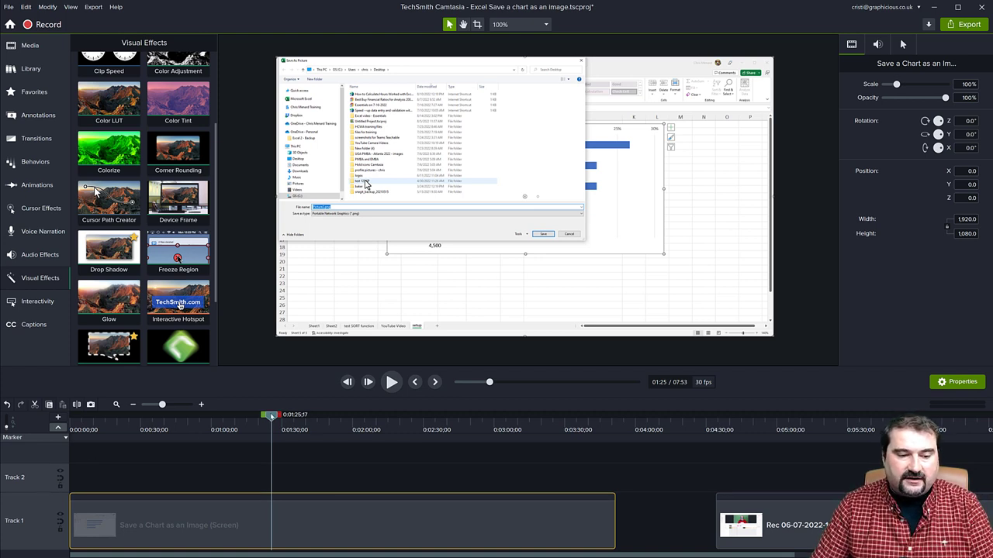
pyautogui.moveTo(271, 419)
pyautogui.mouseDown()
pyautogui.moveTo(222, 419)
pyautogui.moveTo(264, 429)
pyautogui.mouseUp()
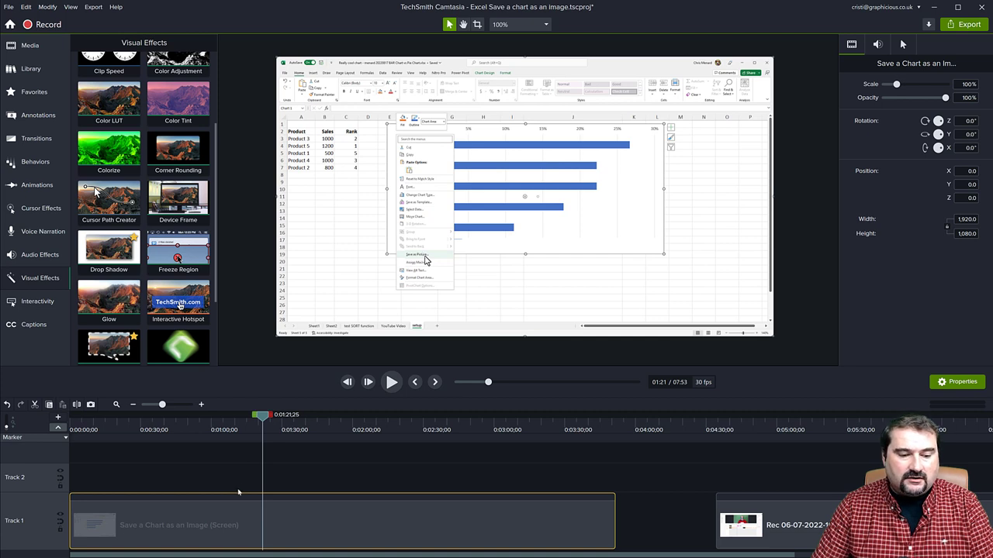
pyautogui.scroll(2, 238, 491)
pyautogui.moveTo(266, 419); pyautogui.dragTo(274, 420)
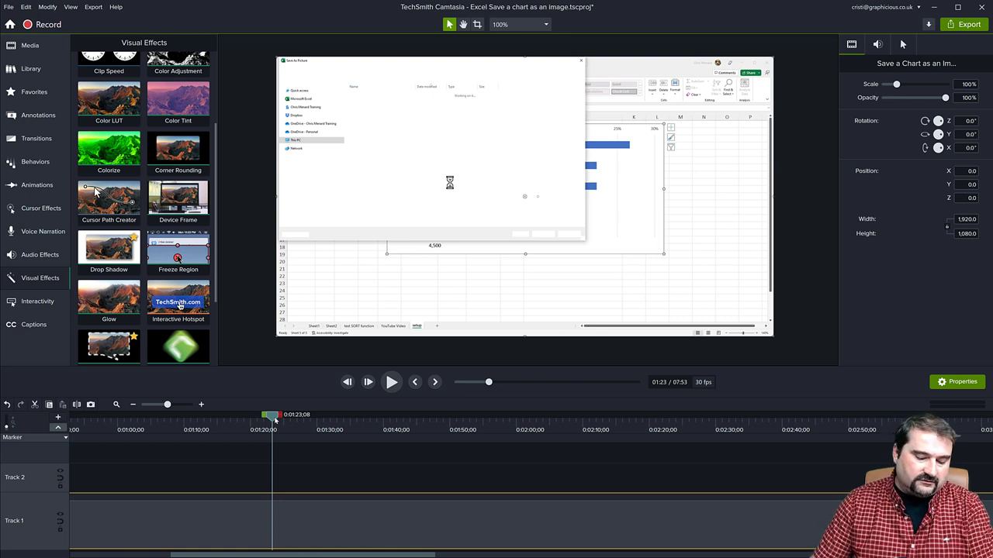
pyautogui.moveTo(275, 420); pyautogui.dragTo(274, 419)
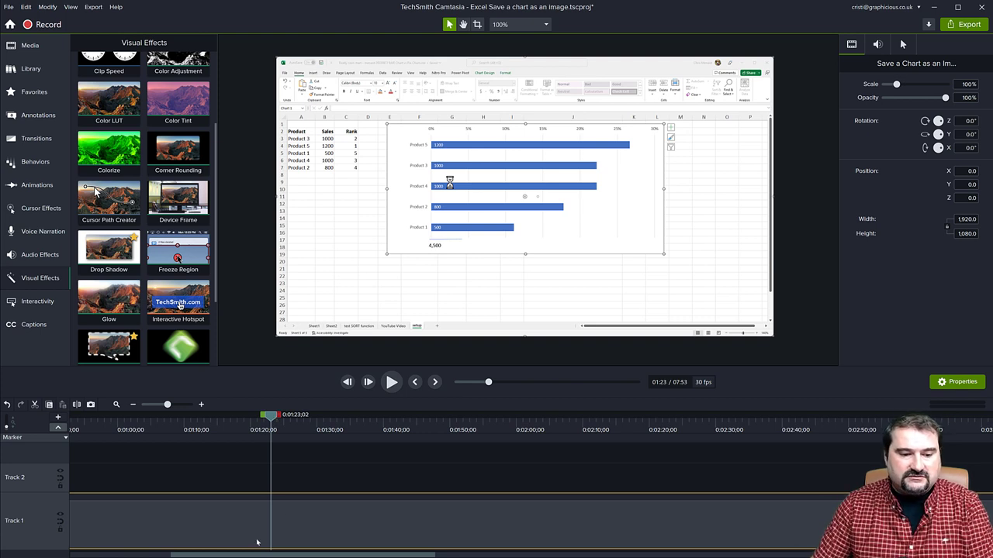
# Add a marker where the Save As dialog appears and Marker 6 where it ends, about 1:39
pyautogui.hotkey('ctrl', 'm')
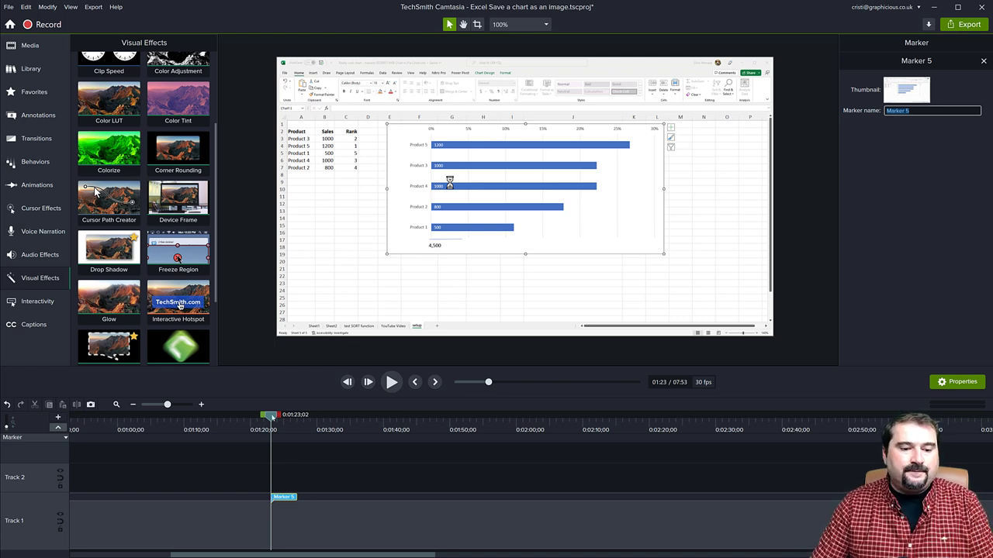
pyautogui.moveTo(272, 417); pyautogui.dragTo(380, 425)
pyautogui.press('m')
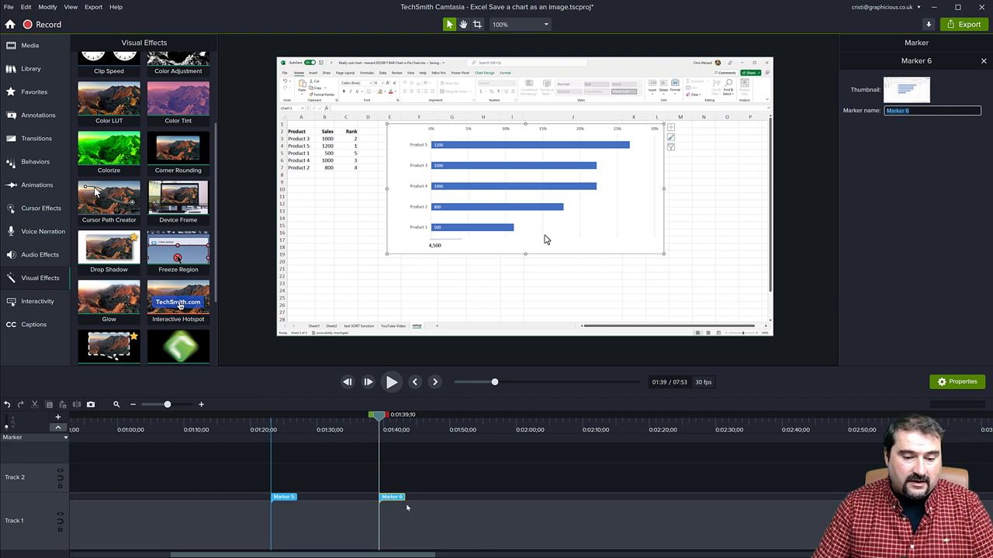
# Scrub ahead and add Markers 7 and 8 at 2:23 and 2:28
pyautogui.hscroll(3, 409, 506)
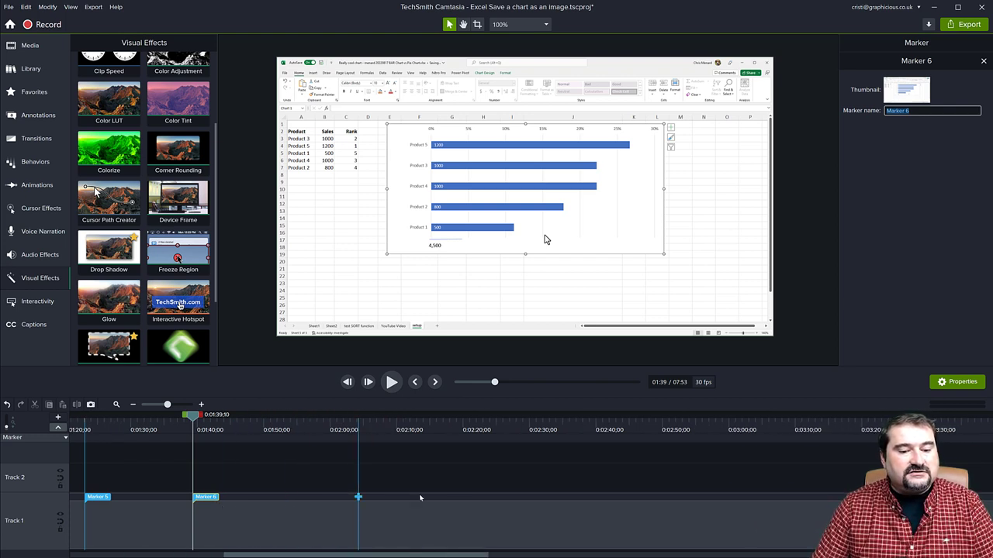
pyautogui.moveTo(192, 418); pyautogui.dragTo(508, 421)
pyautogui.scroll(-2, 469, 460)
pyautogui.scroll(2, 480, 449)
pyautogui.click(474, 498)
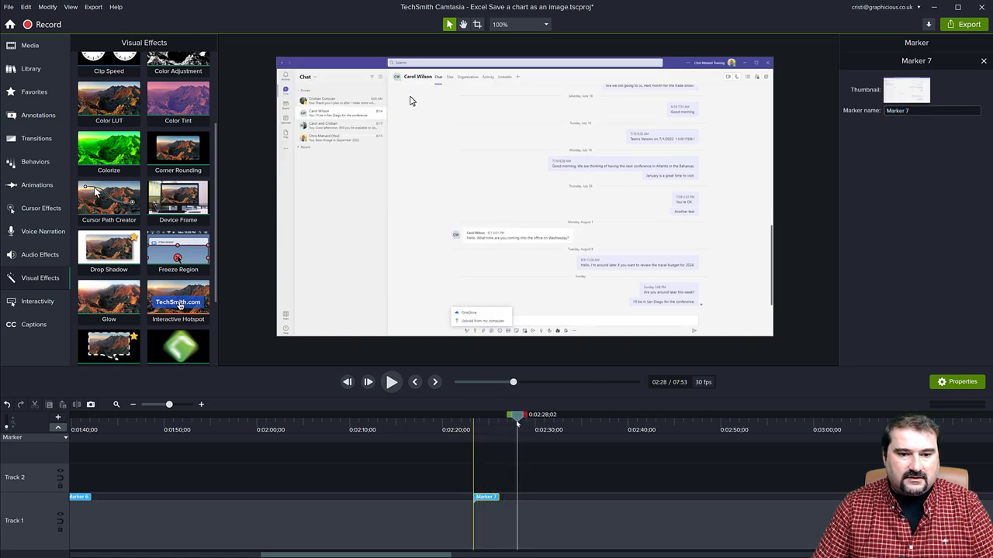
pyautogui.click(517, 424)
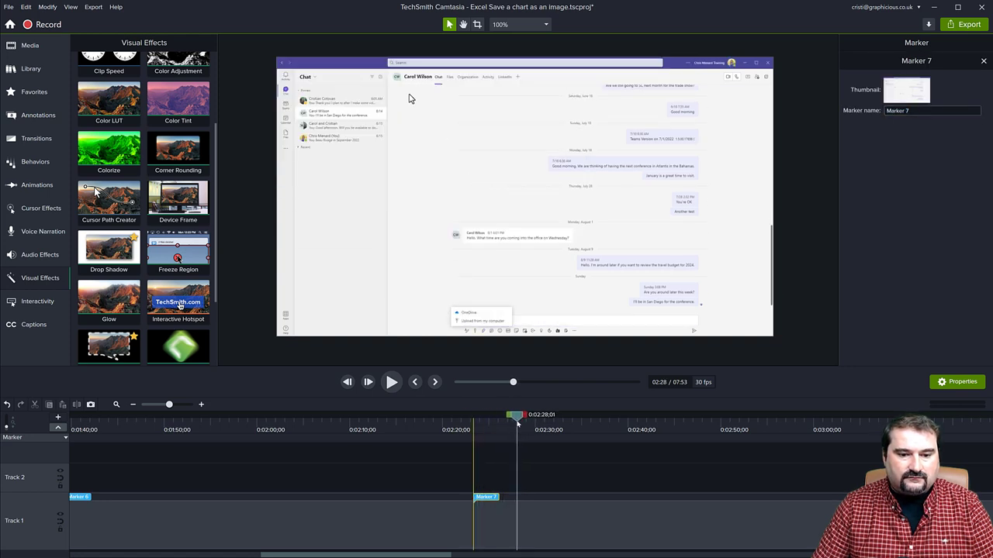
pyautogui.click(517, 498)
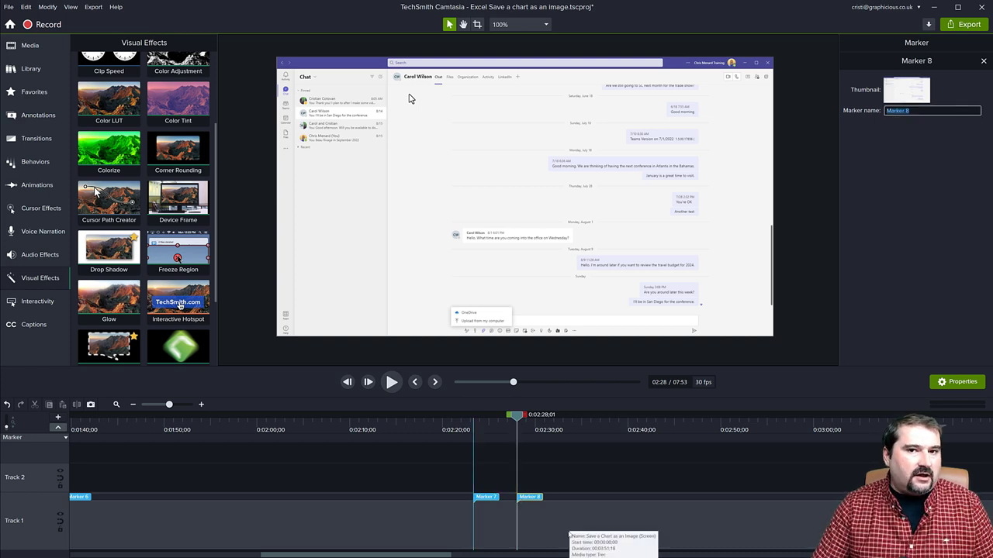
# Drop a Freeze Region effect onto the Track 1 recording
pyautogui.scroll(-1, 552, 527)
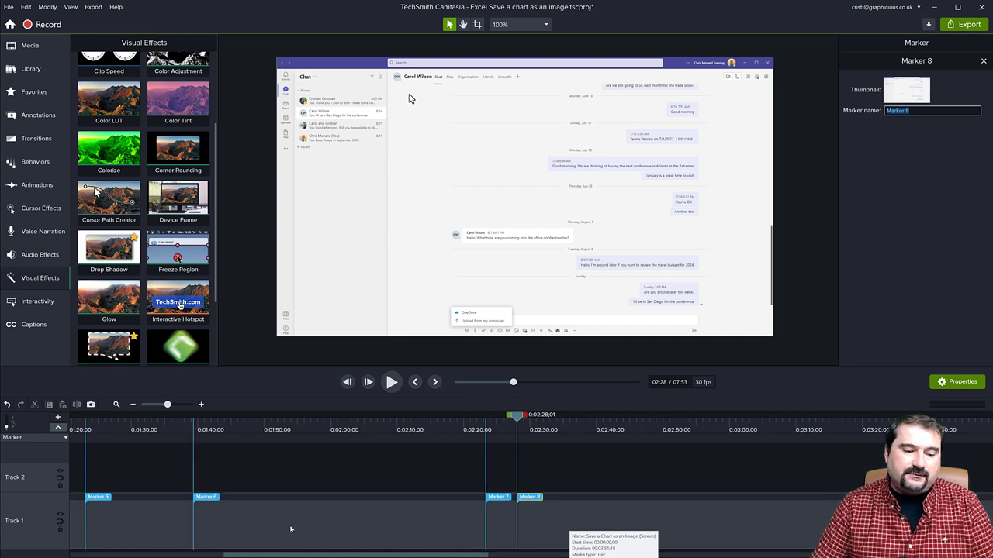
pyautogui.hscroll(-4, 288, 525)
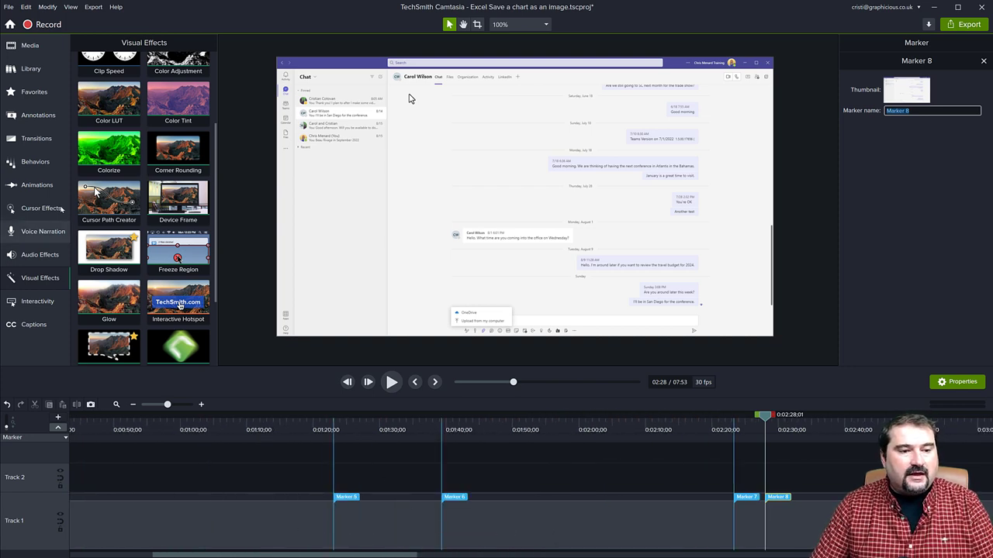
pyautogui.moveTo(205, 273); pyautogui.dragTo(377, 537)
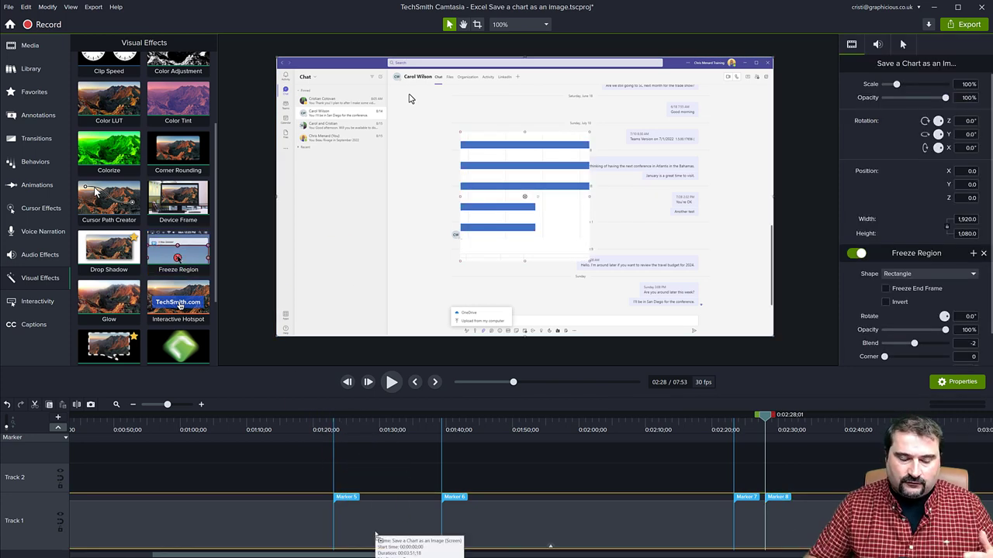
# Show the clip's effects and trim the Freeze Region bar inward to roughly 1:19–1:44
pyautogui.scroll(-5, 377, 537)
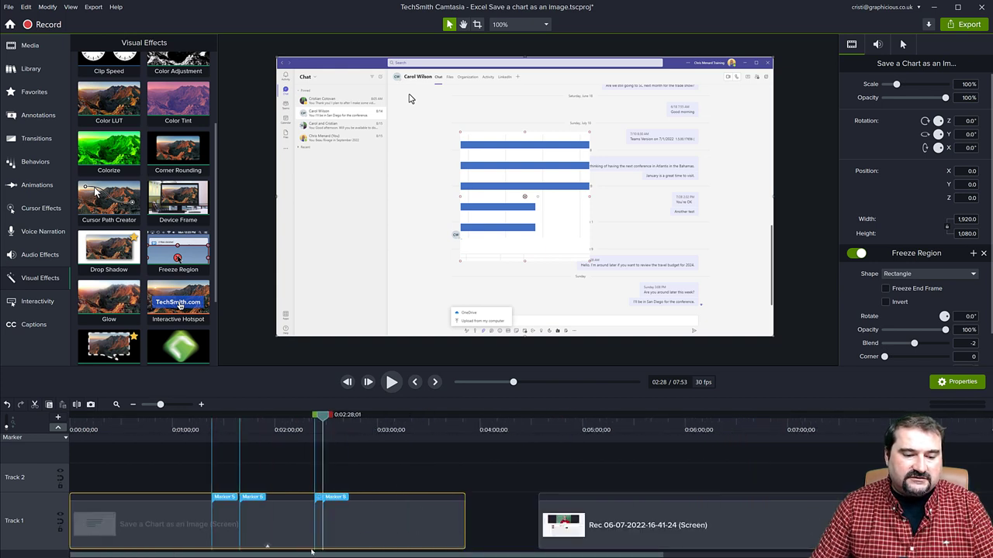
pyautogui.click(267, 546)
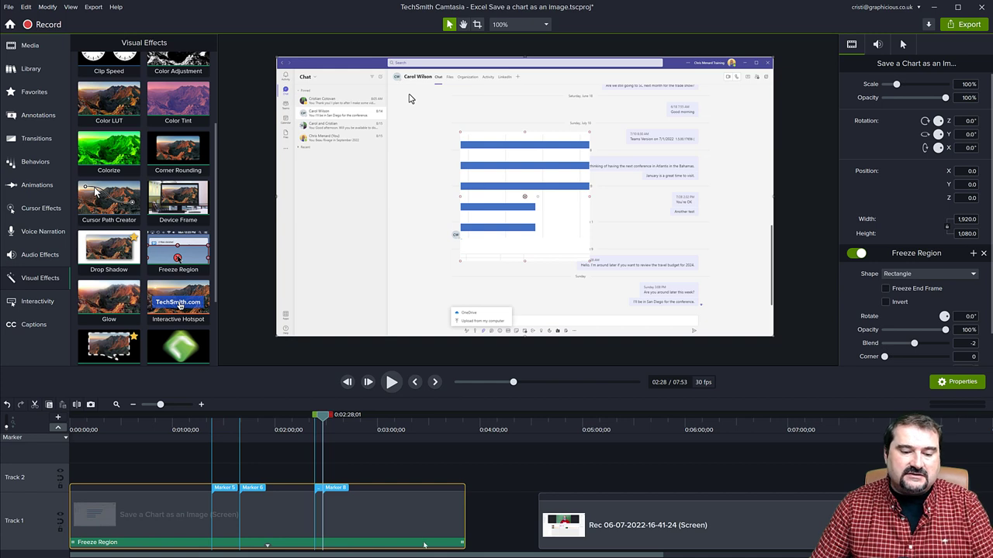
pyautogui.scroll(2, 282, 532)
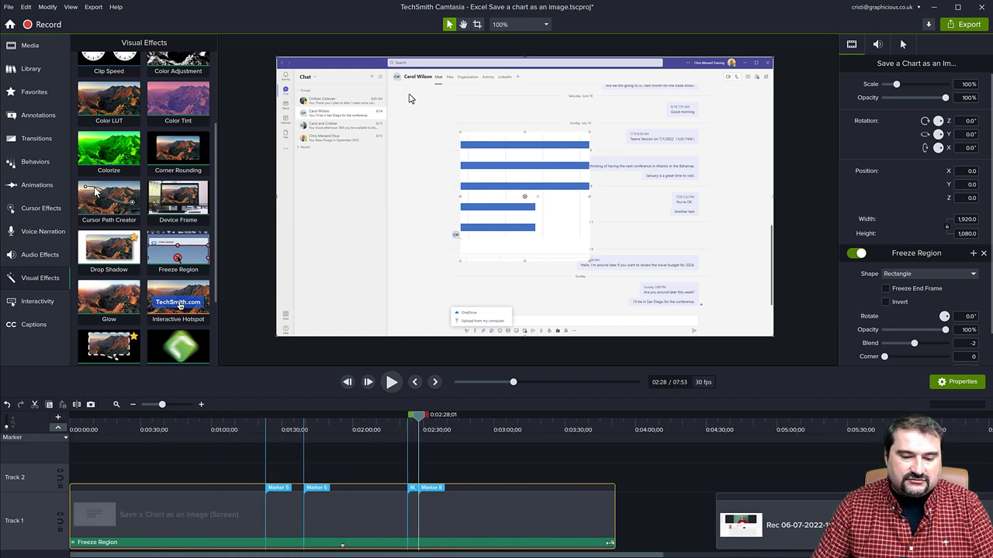
pyautogui.moveTo(613, 543); pyautogui.dragTo(317, 546)
pyautogui.moveTo(71, 543); pyautogui.dragTo(261, 543)
pyautogui.scroll(2, 294, 548)
# Snap the Freeze Region to run exactly from Marker 5 to Marker 6
pyautogui.scroll(3, 294, 548)
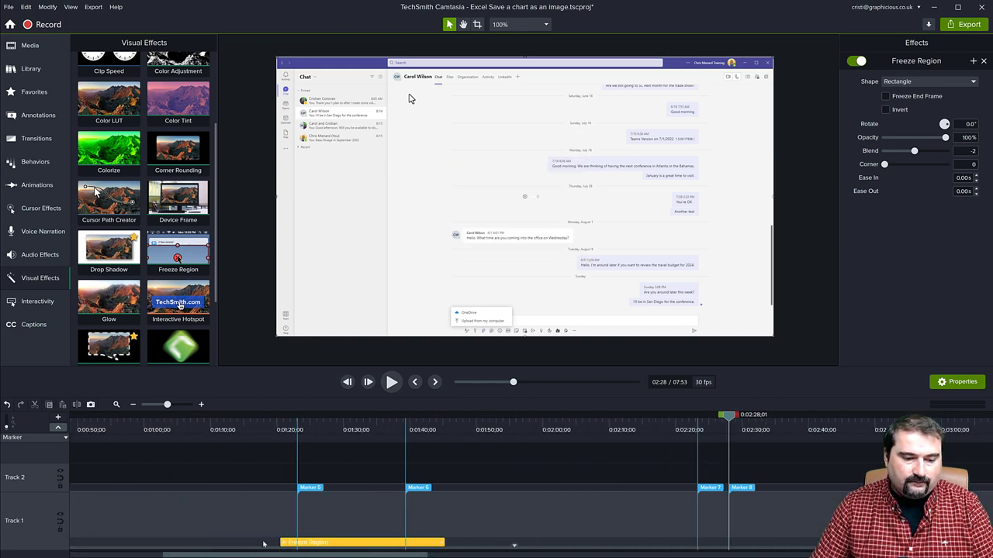
pyautogui.moveTo(280, 543); pyautogui.dragTo(295, 543)
pyautogui.moveTo(444, 543); pyautogui.dragTo(403, 543)
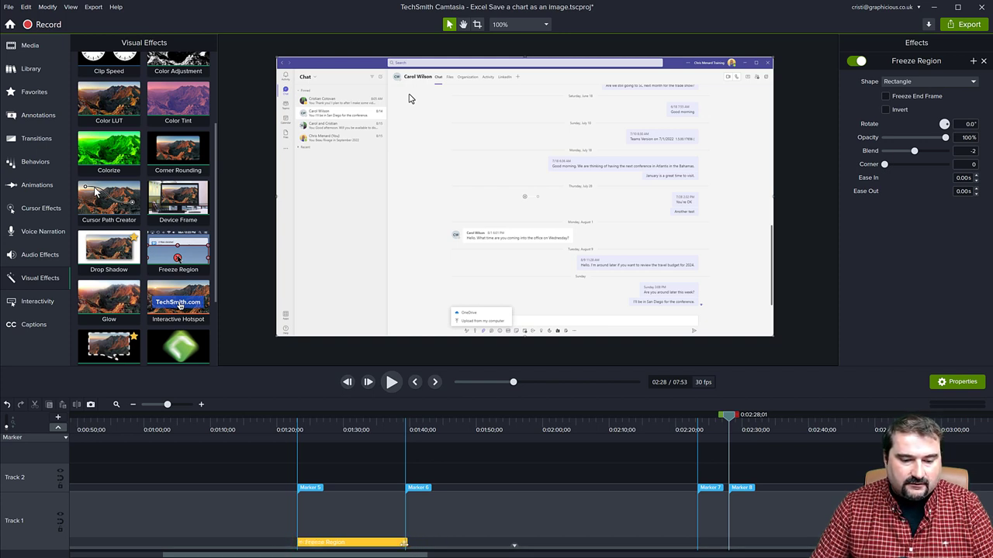
# At 01:30, move and enlarge the frozen rectangle over the Save As dialog, then scrub to the Open dialog
pyautogui.click(346, 429)
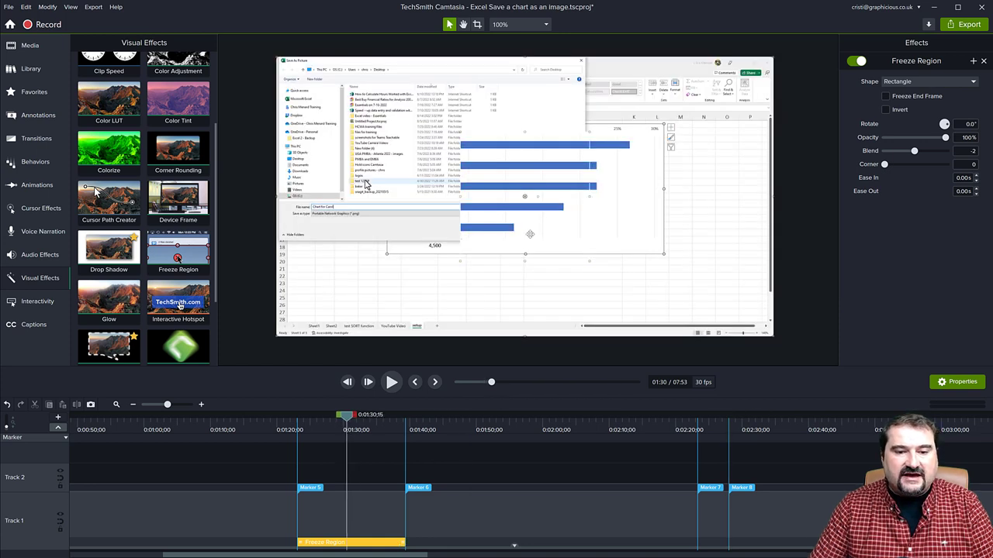
pyautogui.moveTo(522, 196); pyautogui.dragTo(342, 122)
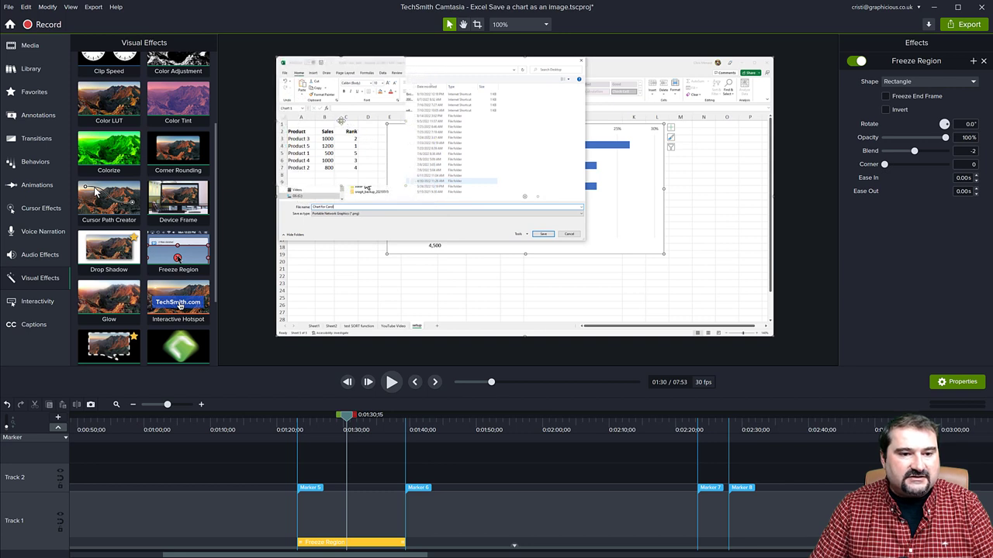
pyautogui.moveTo(406, 185); pyautogui.dragTo(591, 247)
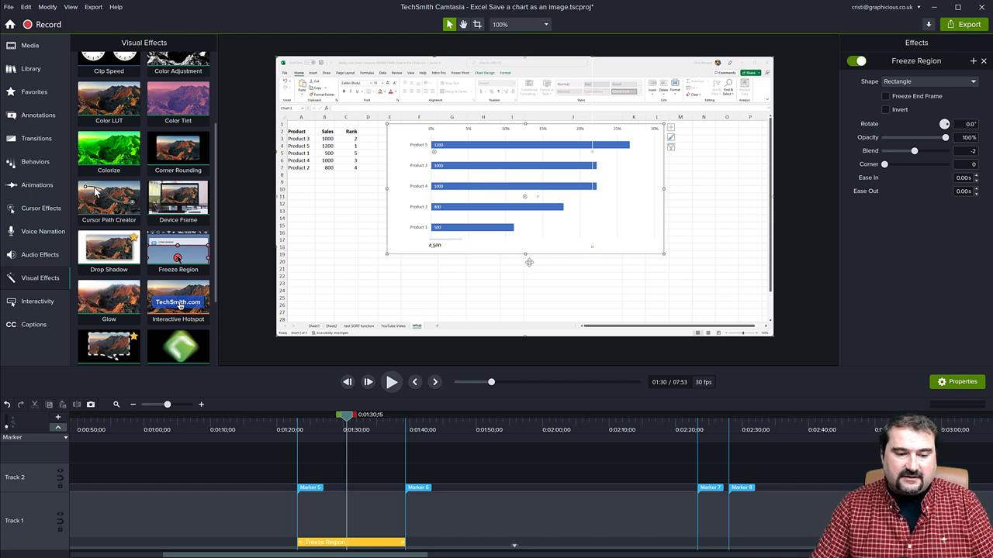
pyautogui.moveTo(347, 417); pyautogui.dragTo(650, 469)
pyautogui.moveTo(610, 423); pyautogui.dragTo(719, 426)
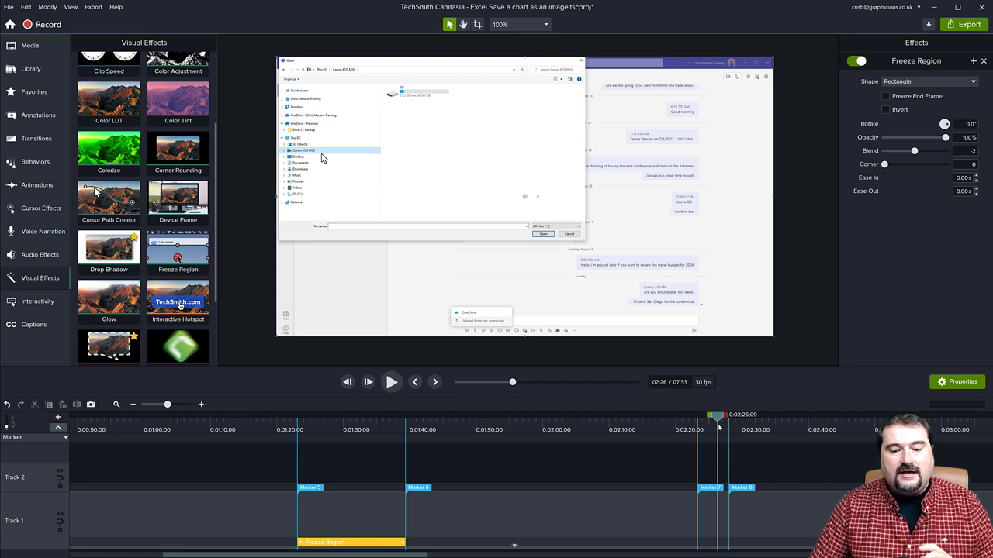
# At 02:23, drop a second Freeze Region onto the Track 1 clip and reselect the first one
pyautogui.moveTo(719, 425); pyautogui.dragTo(715, 422)
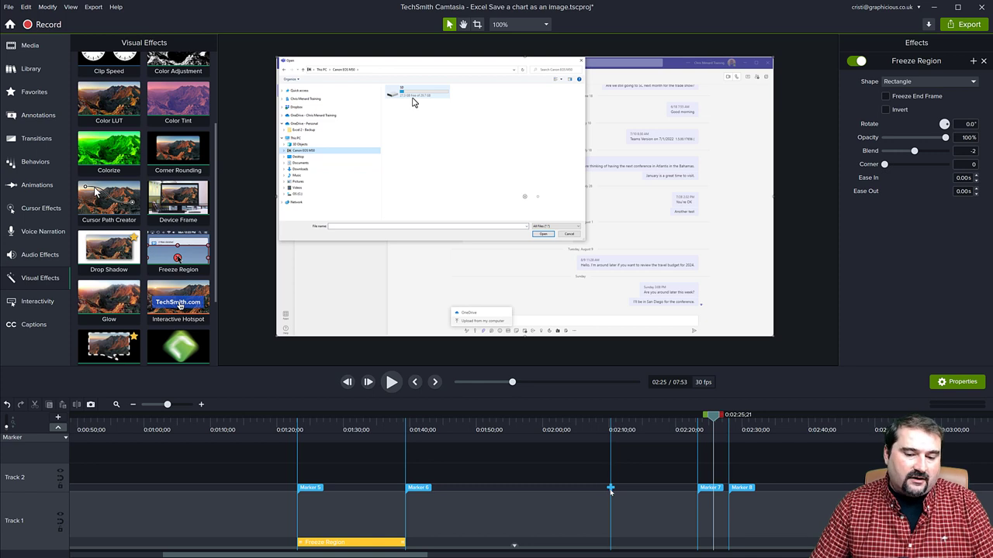
pyautogui.scroll(-2, 610, 491)
pyautogui.scroll(-2, 611, 490)
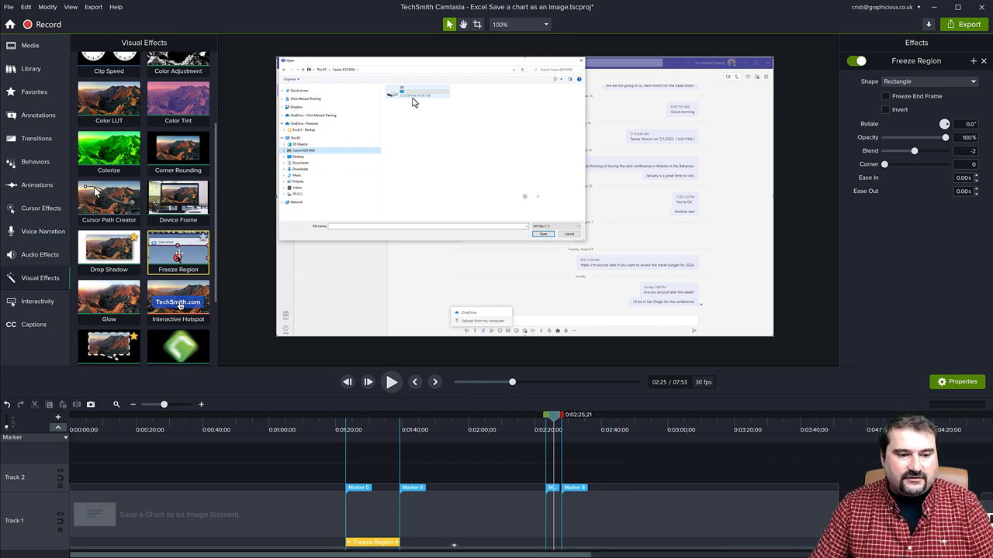
pyautogui.moveTo(187, 268); pyautogui.dragTo(554, 495)
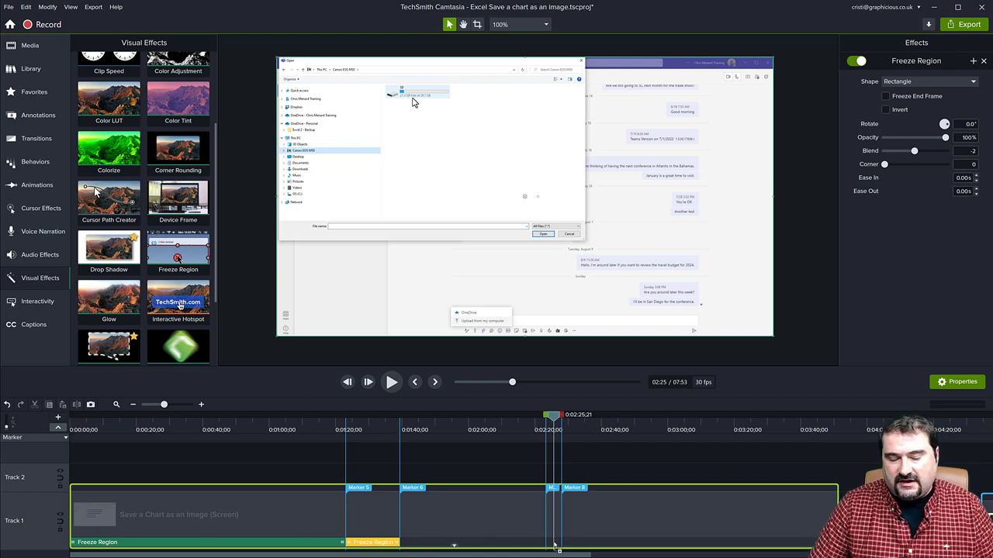
pyautogui.click(555, 547)
pyautogui.click(286, 543)
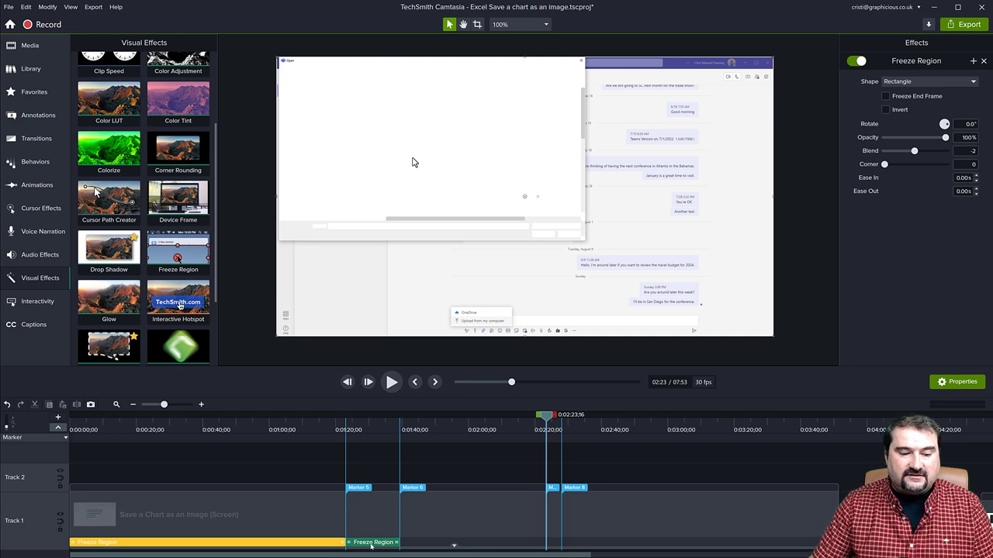
# Start the second Freeze Region at the playhead, trim its end, and size it over the Open dialog
pyautogui.moveTo(370, 546); pyautogui.dragTo(552, 543)
pyautogui.scroll(1, 560, 547)
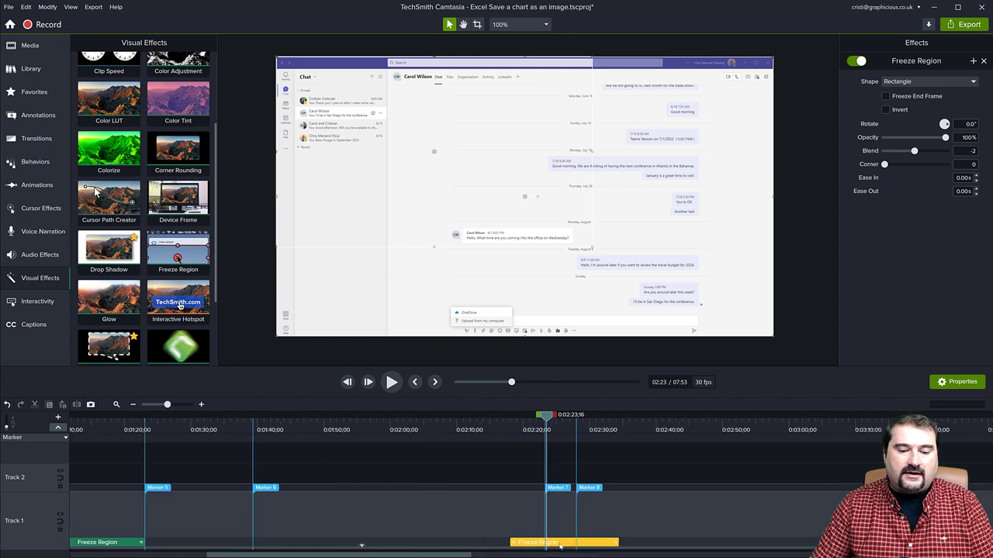
pyautogui.scroll(1, 560, 547)
pyautogui.moveTo(477, 543); pyautogui.dragTo(546, 543)
pyautogui.moveTo(686, 543); pyautogui.dragTo(603, 545)
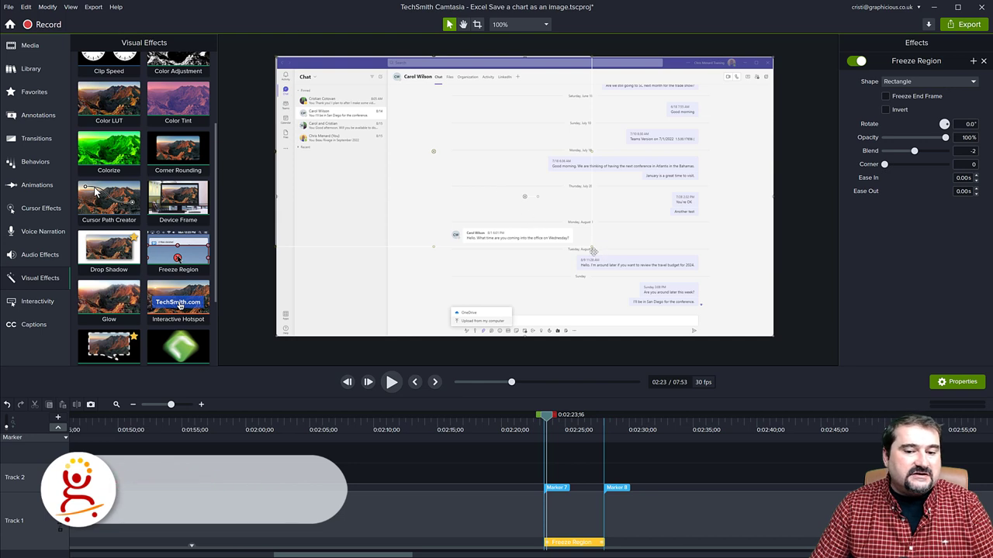
pyautogui.moveTo(593, 250)
pyautogui.mouseDown()
pyautogui.moveTo(580, 238)
pyautogui.moveTo(593, 249)
pyautogui.mouseUp()
# Reposition and trim the first Freeze Region bar, then check the Save As dialog at 01:29
pyautogui.scroll(-2, 512, 505)
pyautogui.scroll(-1, 417, 523)
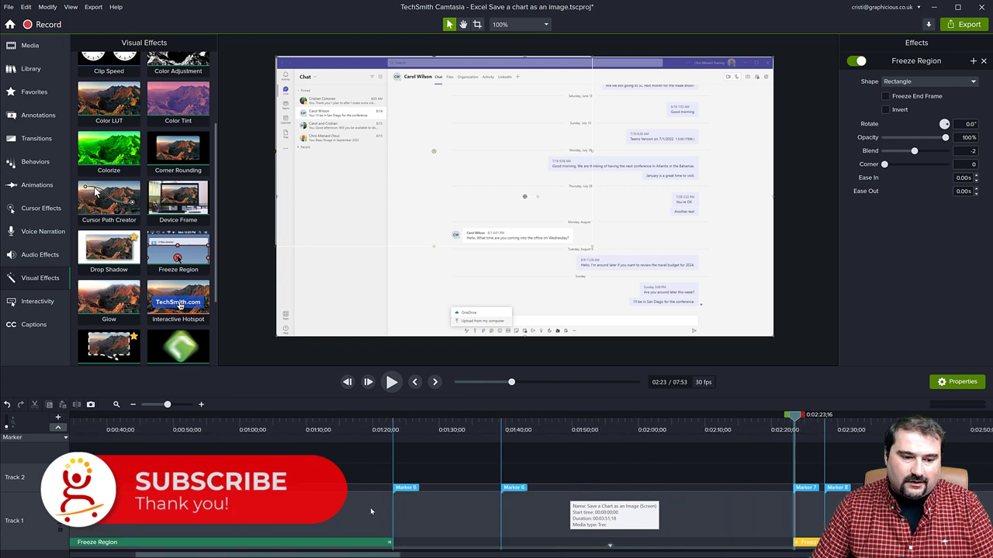
pyautogui.moveTo(391, 542); pyautogui.dragTo(450, 543)
pyautogui.moveTo(105, 543); pyautogui.dragTo(394, 543)
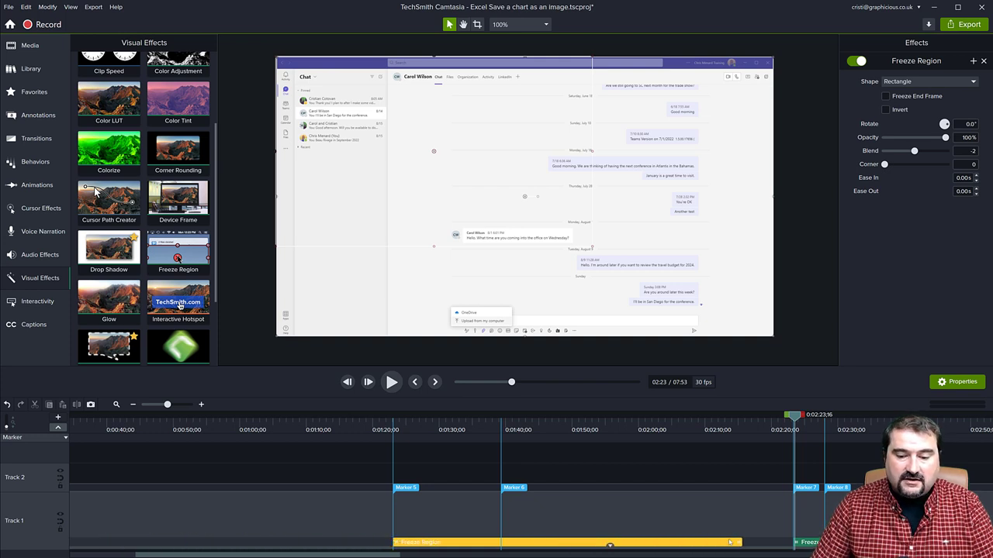
pyautogui.moveTo(741, 543); pyautogui.dragTo(499, 543)
pyautogui.click(433, 428)
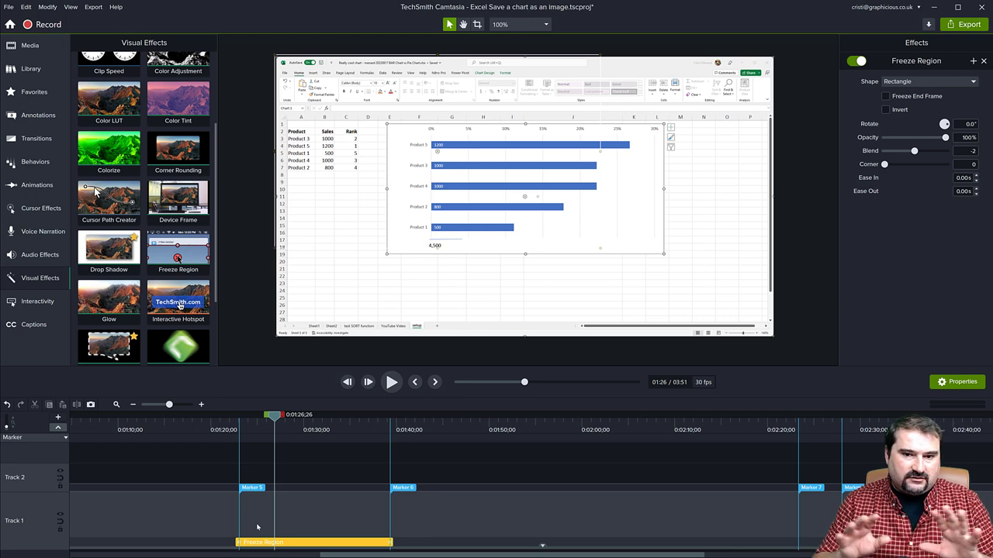
# Nudge the first Freeze Region's start onto Marker 5 and scrub back to verify the chart stays clear
pyautogui.moveTo(236, 542); pyautogui.dragTo(240, 542)
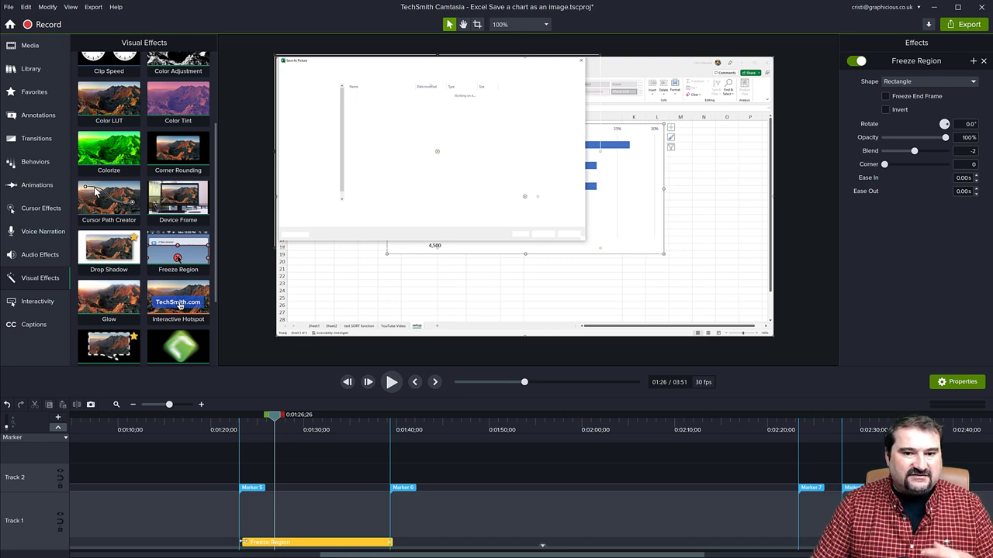
pyautogui.moveTo(242, 542); pyautogui.dragTo(239, 543)
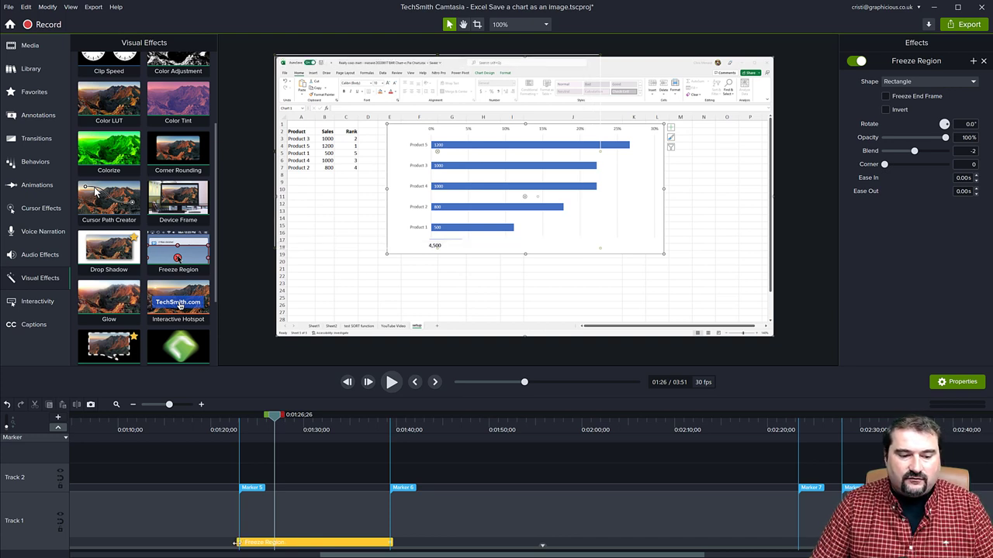
pyautogui.scroll(2, 238, 546)
pyautogui.moveTo(181, 543); pyautogui.dragTo(182, 543)
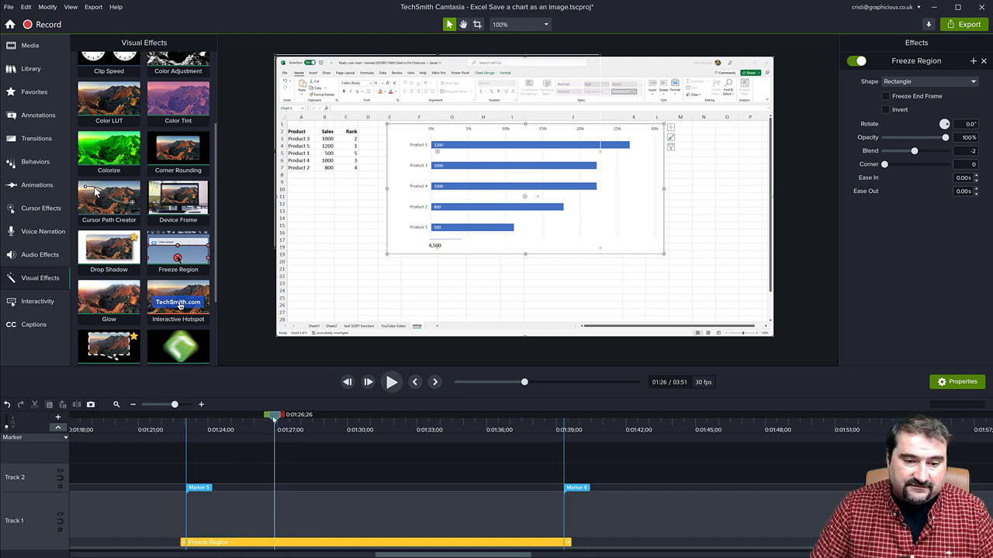
pyautogui.moveTo(274, 416); pyautogui.dragTo(595, 486)
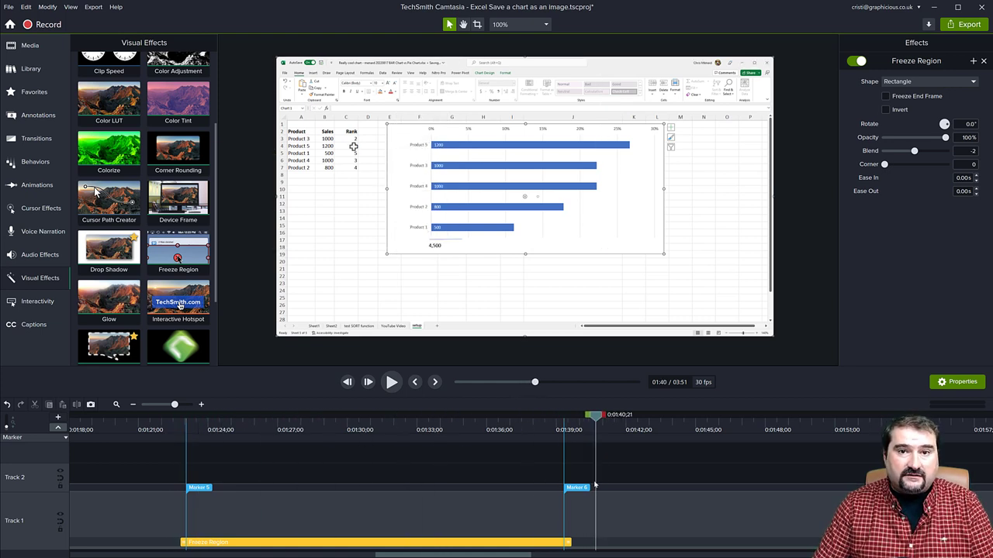
# Jump to 02:21 in the Teams chat and drop another Freeze Region onto Track 1
pyautogui.scroll(-2, 606, 493)
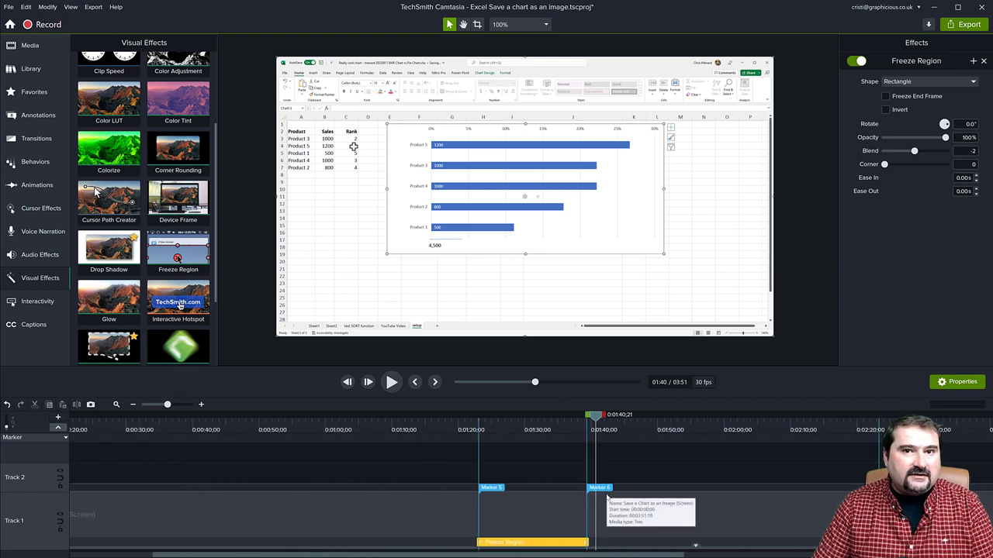
pyautogui.scroll(-1, 607, 498)
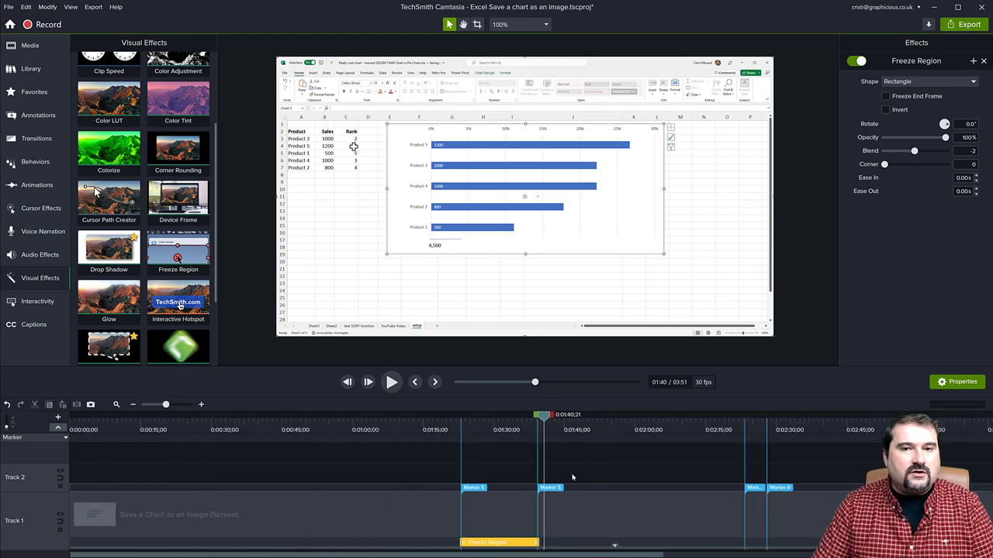
pyautogui.hscroll(3, 607, 486)
pyautogui.hscroll(2, 607, 487)
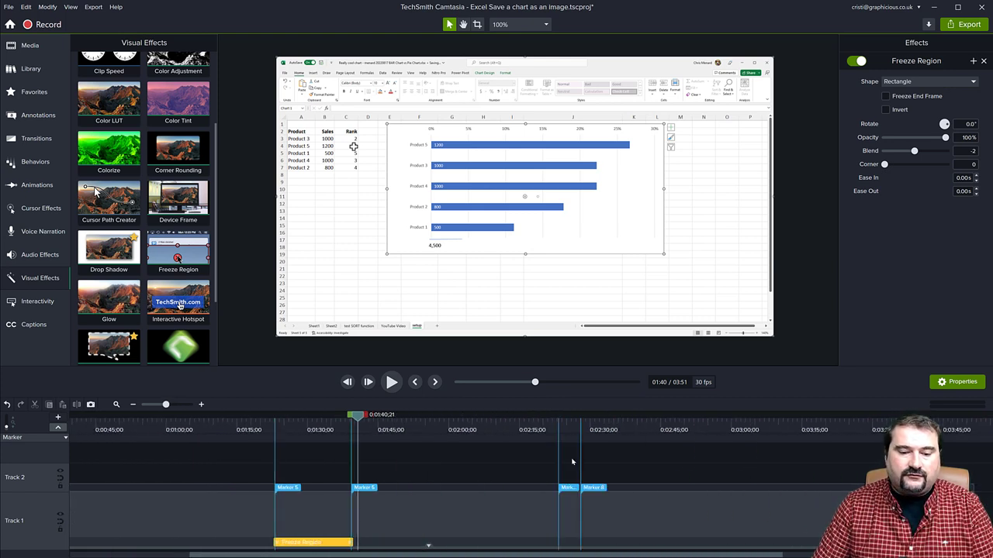
pyautogui.click(552, 428)
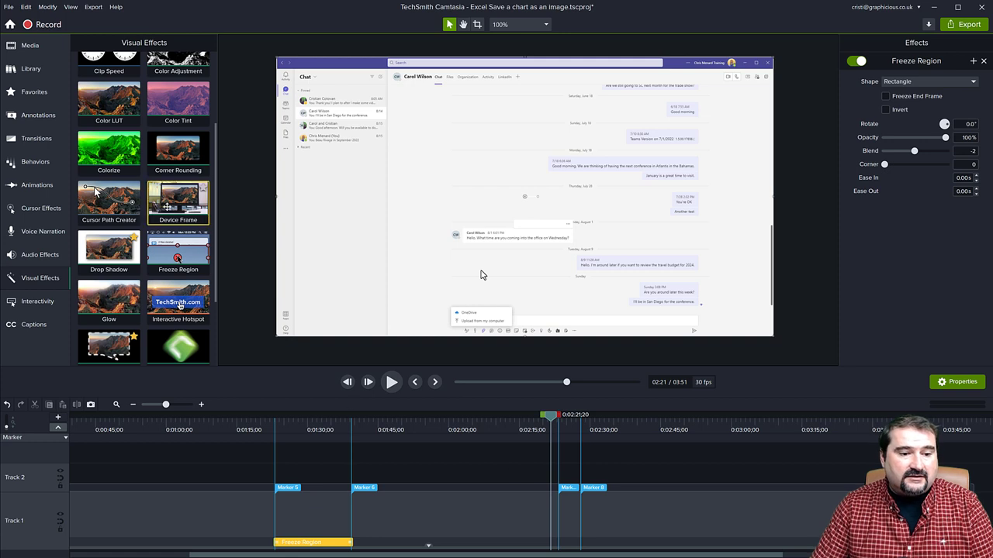
pyautogui.moveTo(179, 252); pyautogui.dragTo(276, 549)
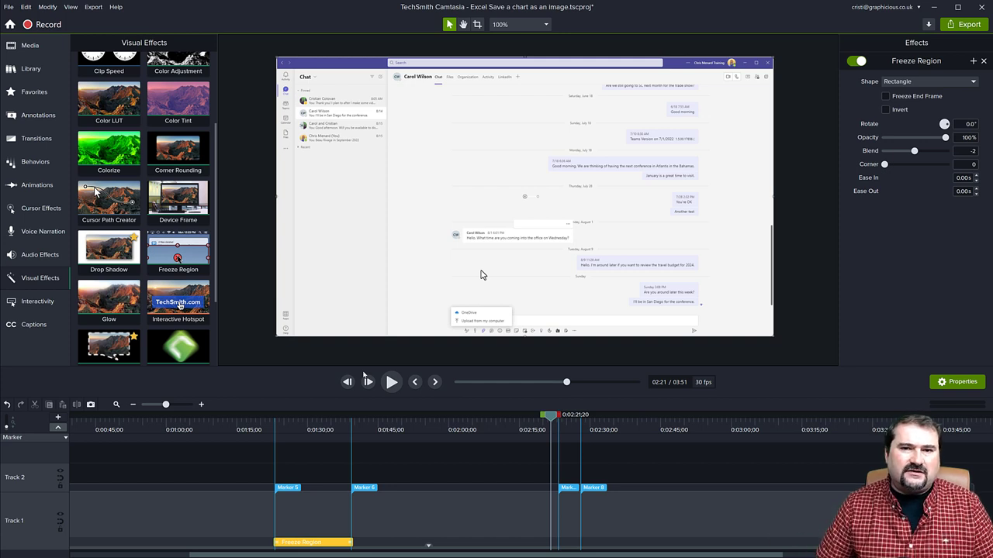
# Select the later part of the split recording and expand its effects
pyautogui.click(536, 520)
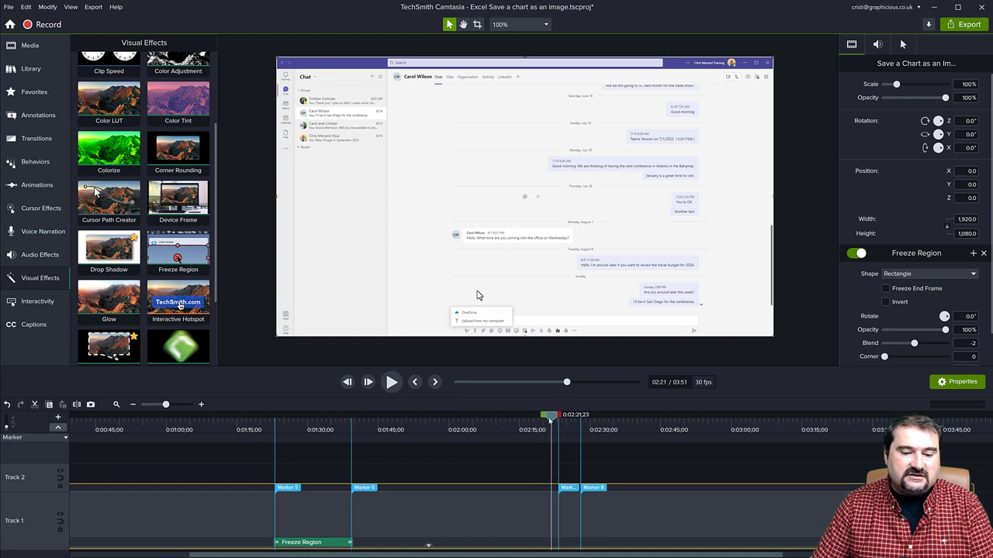
pyautogui.click(552, 512)
pyautogui.click(586, 520)
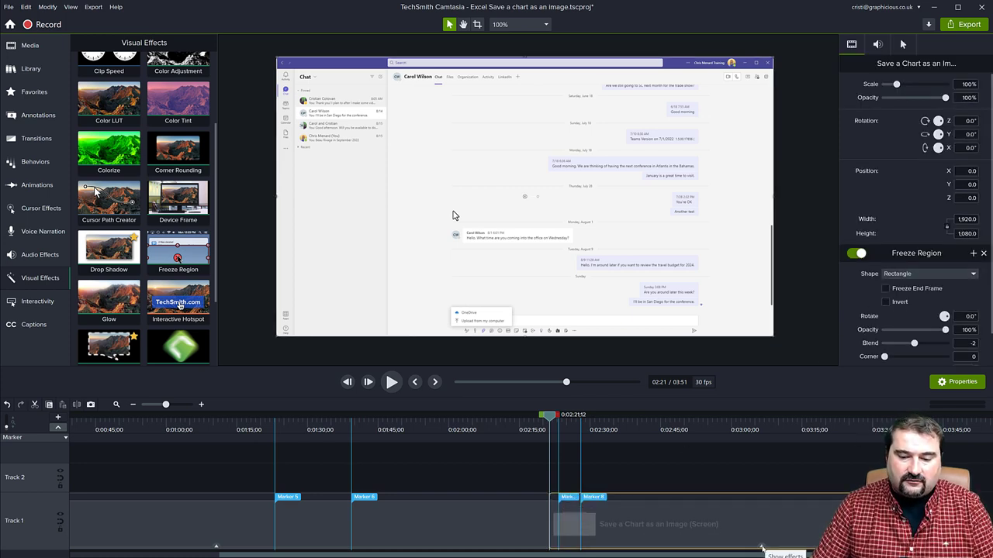
pyautogui.click(762, 547)
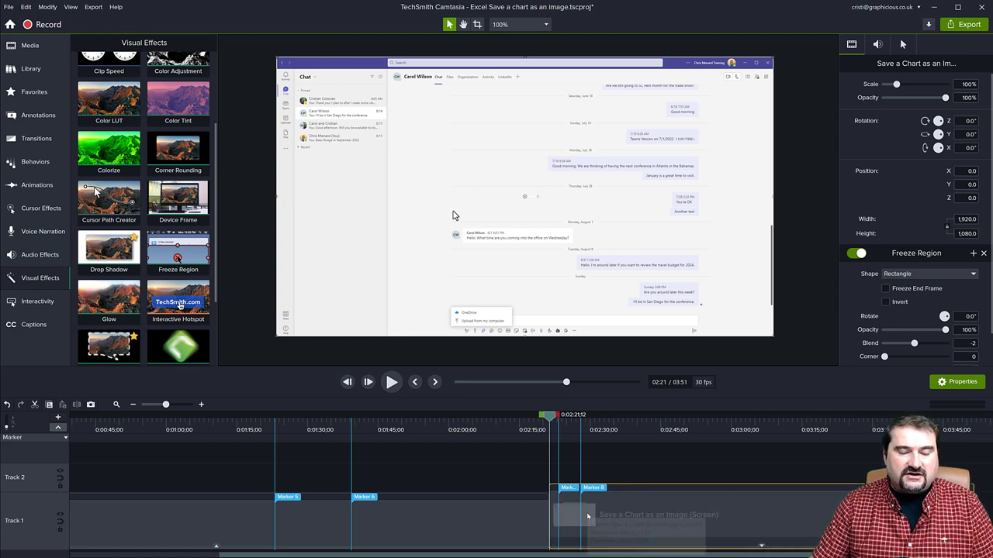
# Remove the copied Freeze Region from the later clip and drop a fresh Freeze Region onto it
pyautogui.click(429, 525)
pyautogui.click(578, 516)
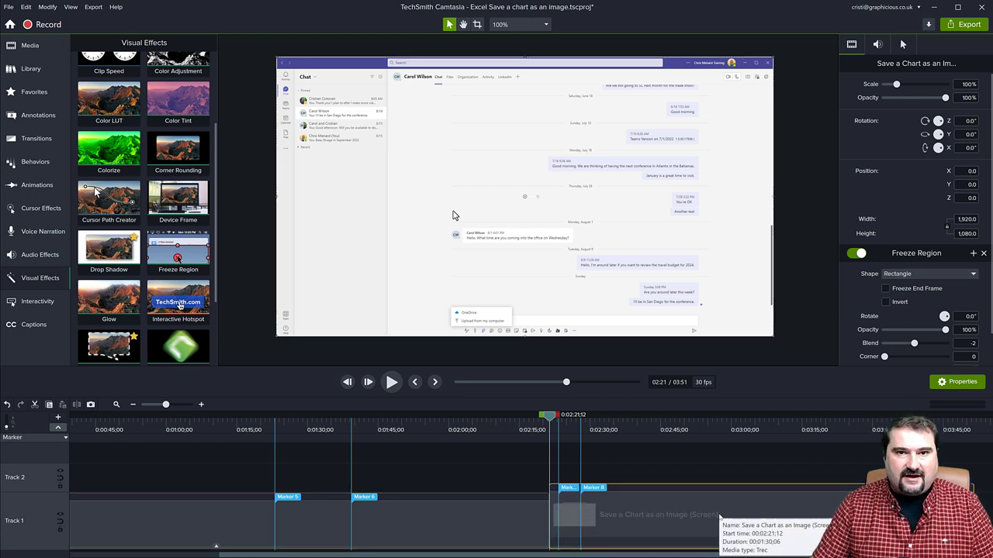
pyautogui.click(984, 254)
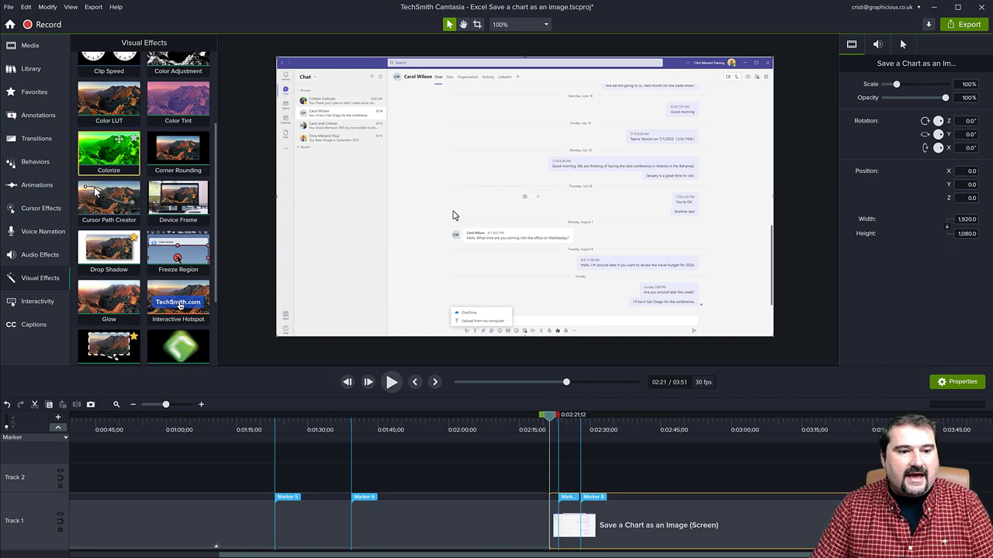
pyautogui.moveTo(178, 250); pyautogui.dragTo(565, 506)
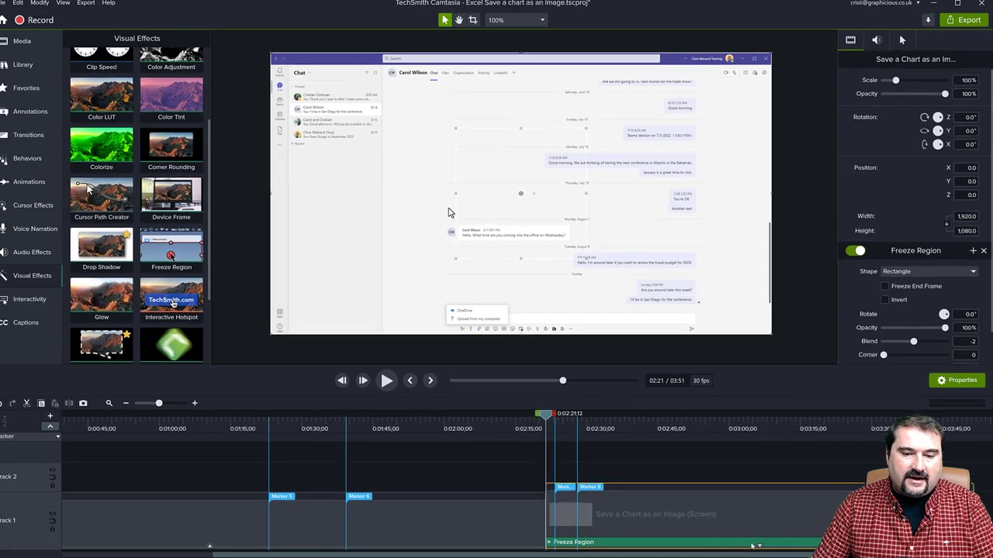
# Select the new Freeze Region and position its rectangle over the file dialog
pyautogui.click(692, 541)
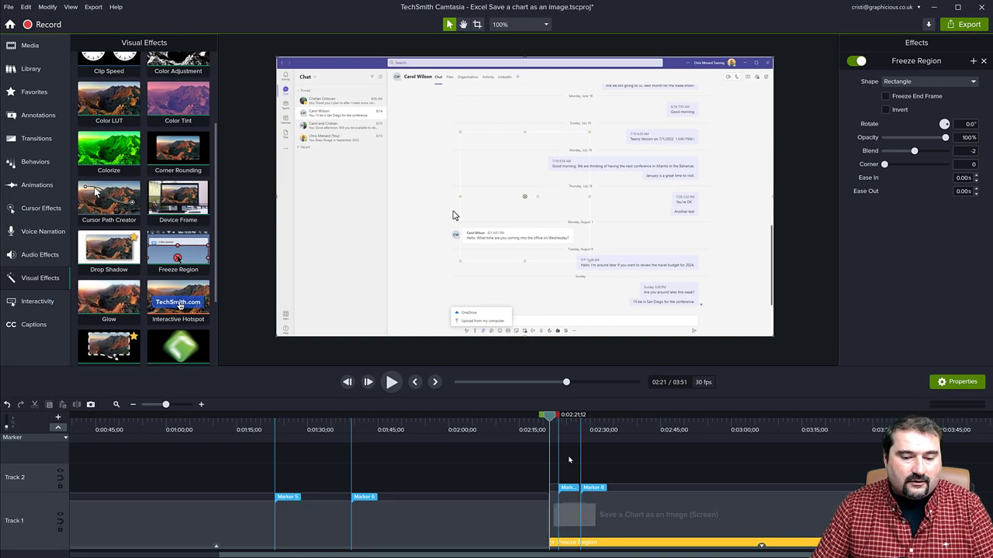
pyautogui.moveTo(559, 444); pyautogui.dragTo(564, 445)
pyautogui.moveTo(525, 195); pyautogui.dragTo(340, 120)
pyautogui.moveTo(403, 184); pyautogui.dragTo(592, 251)
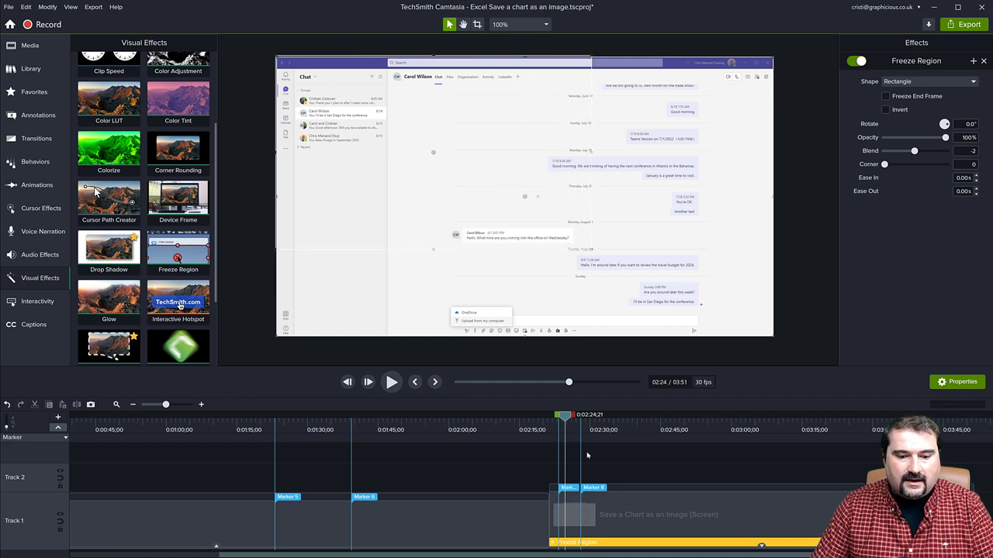
# Trim the Freeze Region to run from Marker 7 to Marker 8, then delete it
pyautogui.scroll(5, 585, 481)
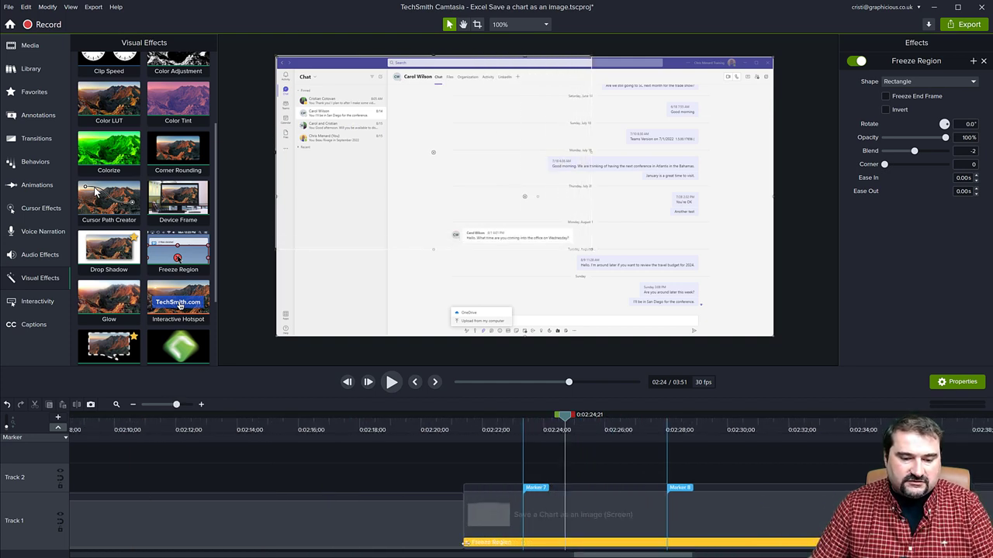
pyautogui.moveTo(464, 543); pyautogui.dragTo(517, 543)
pyautogui.hscroll(2, 614, 526)
pyautogui.scroll(-3, 614, 527)
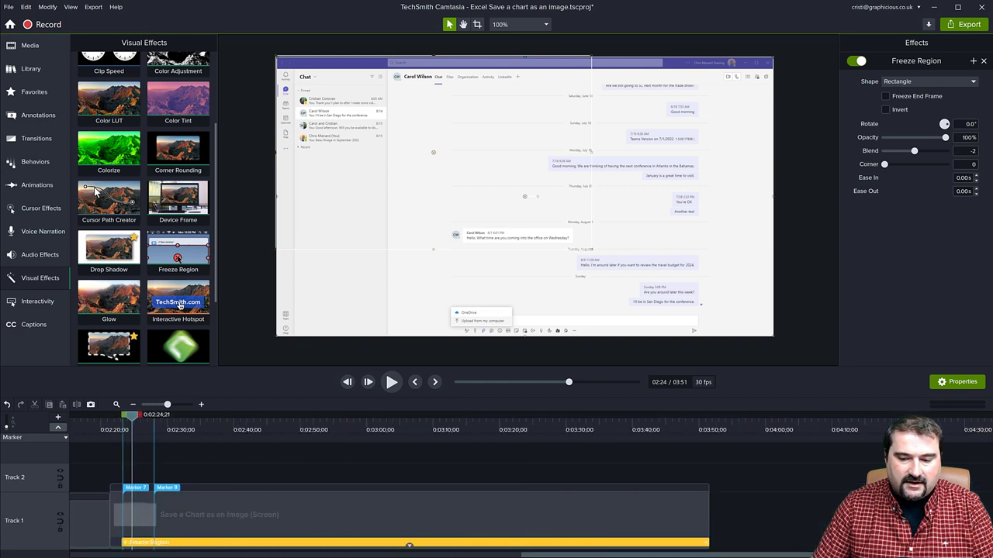
pyautogui.moveTo(704, 543); pyautogui.dragTo(153, 549)
pyautogui.scroll(3, 147, 543)
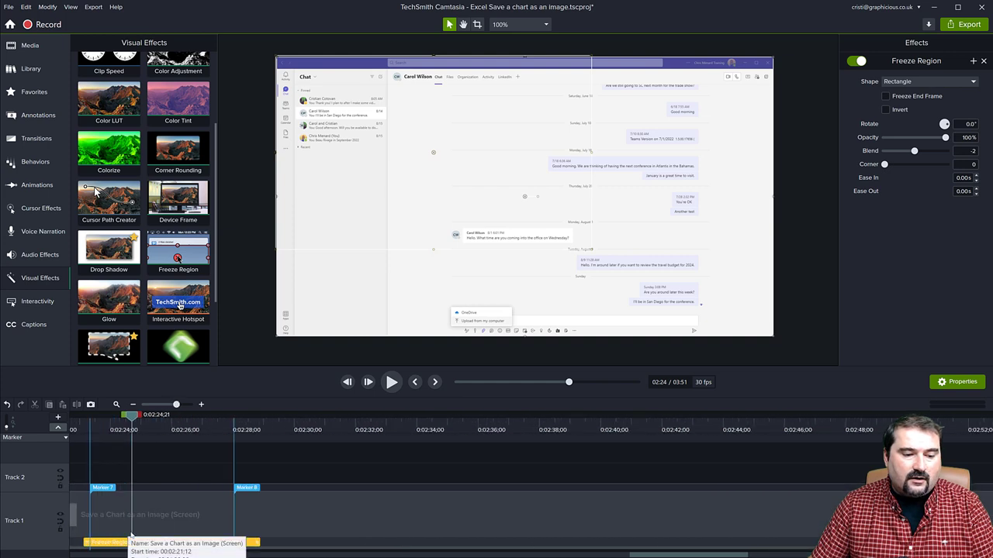
pyautogui.hscroll(-3, 189, 530)
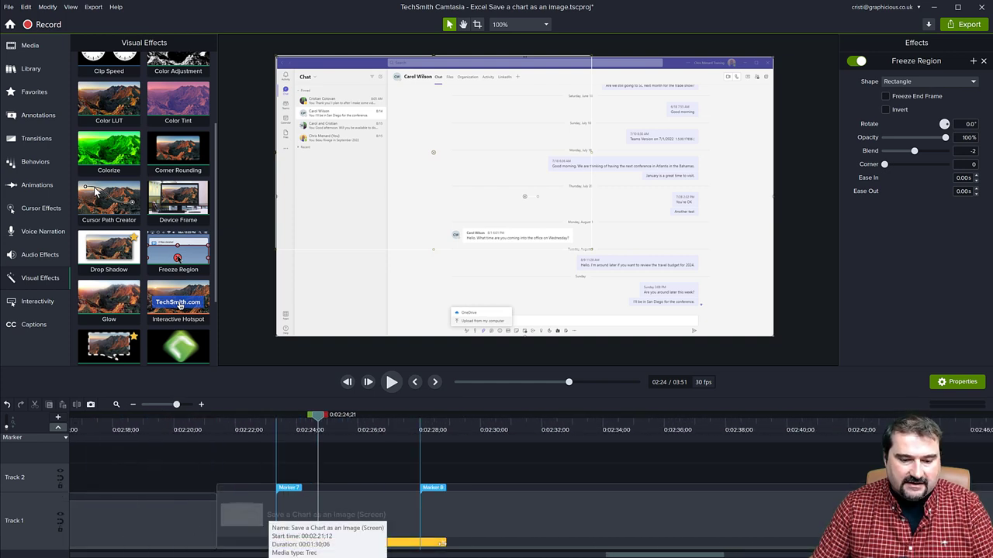
pyautogui.moveTo(442, 542); pyautogui.dragTo(423, 544)
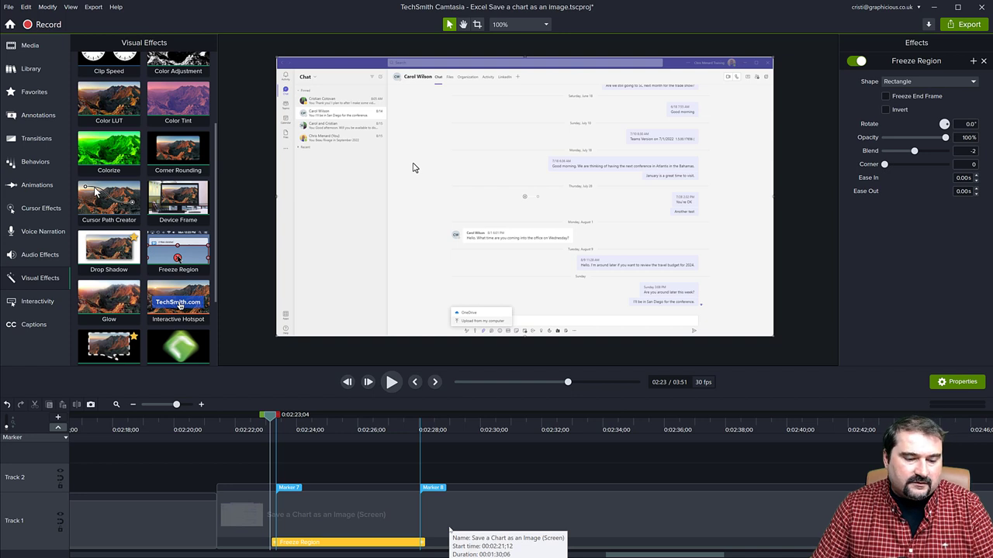
pyautogui.press('Delete')
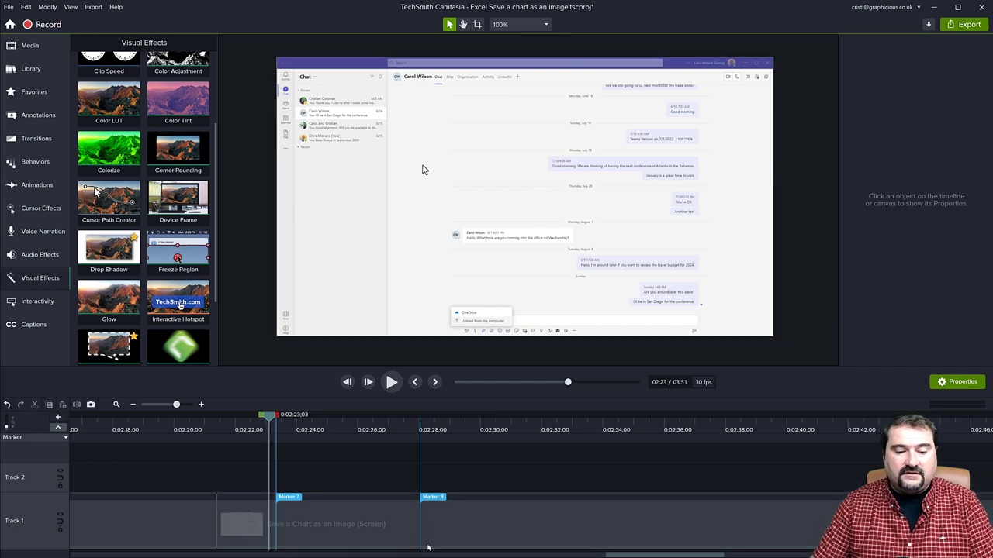
# Undo the deletion with Ctrl+Z and scrub through the frozen stretch to check it
pyautogui.scroll(-3, 676, 537)
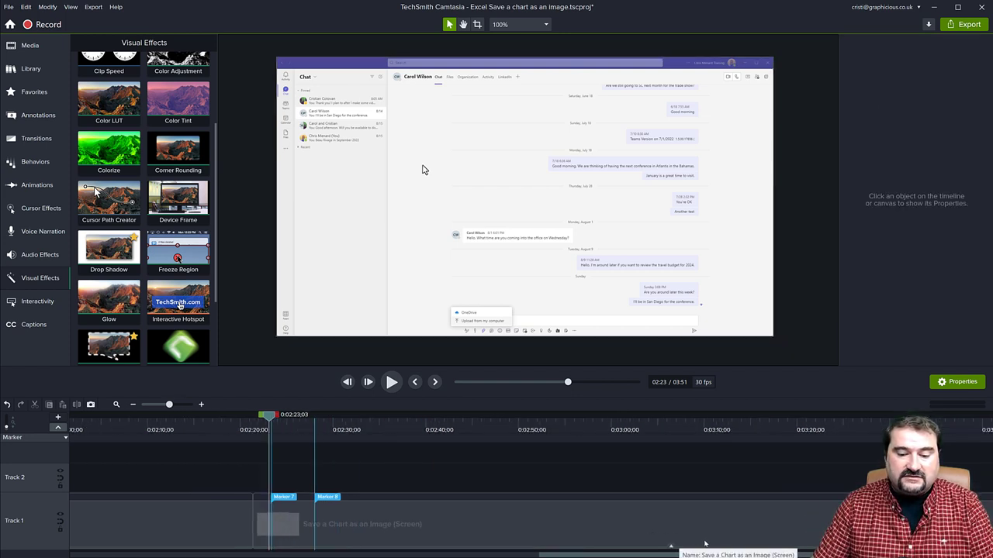
pyautogui.hotkey('ctrl', 'z')
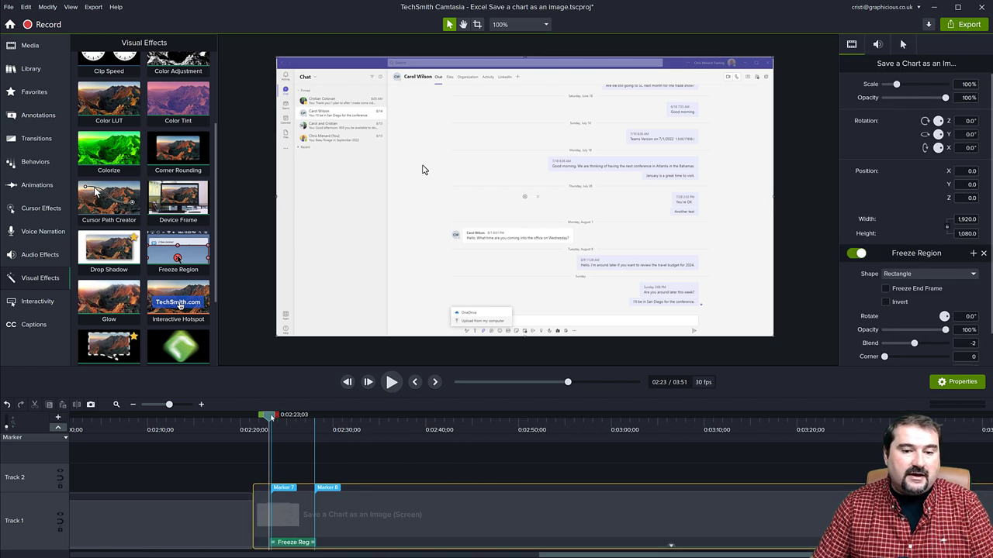
pyautogui.moveTo(271, 417); pyautogui.dragTo(432, 425)
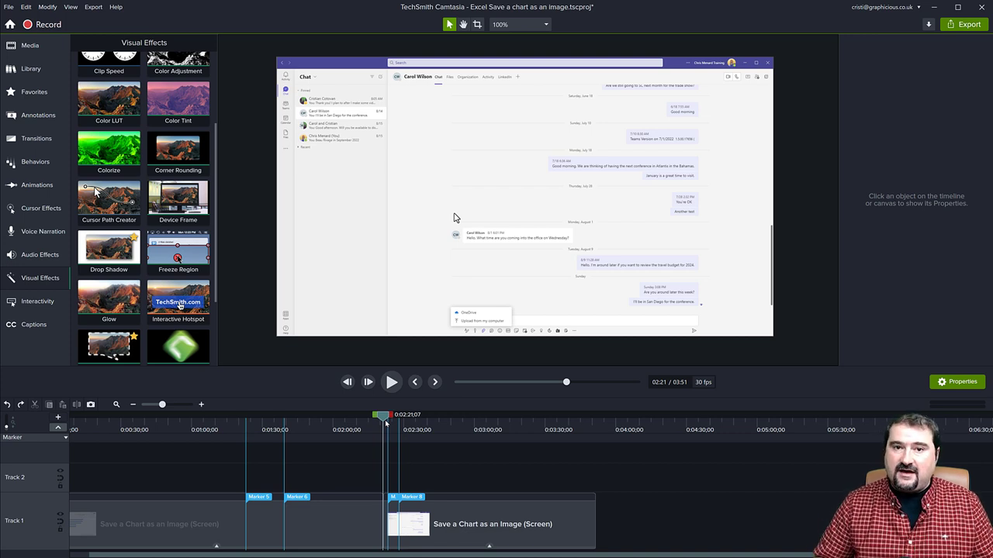
pyautogui.scroll(3, 386, 434)
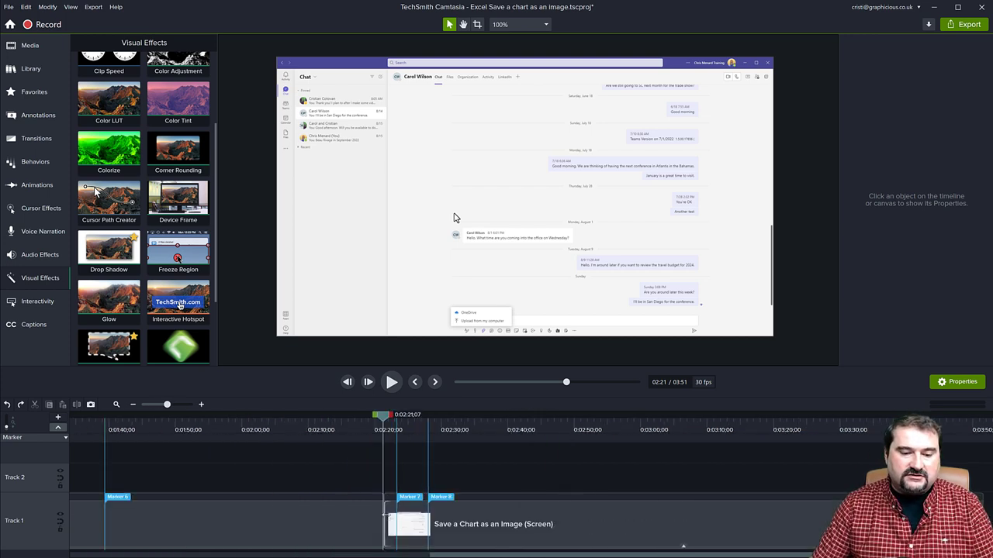
# Stitch the two selected Track 1 recording parts into a single 3:51 clip with Stitch Selected Media
pyautogui.click(388, 517)
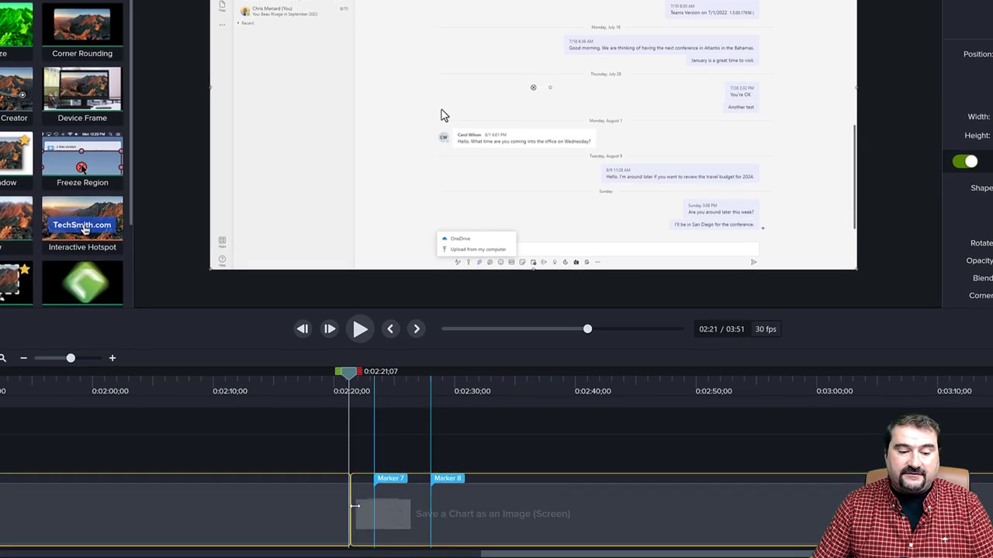
pyautogui.rightClick(358, 508)
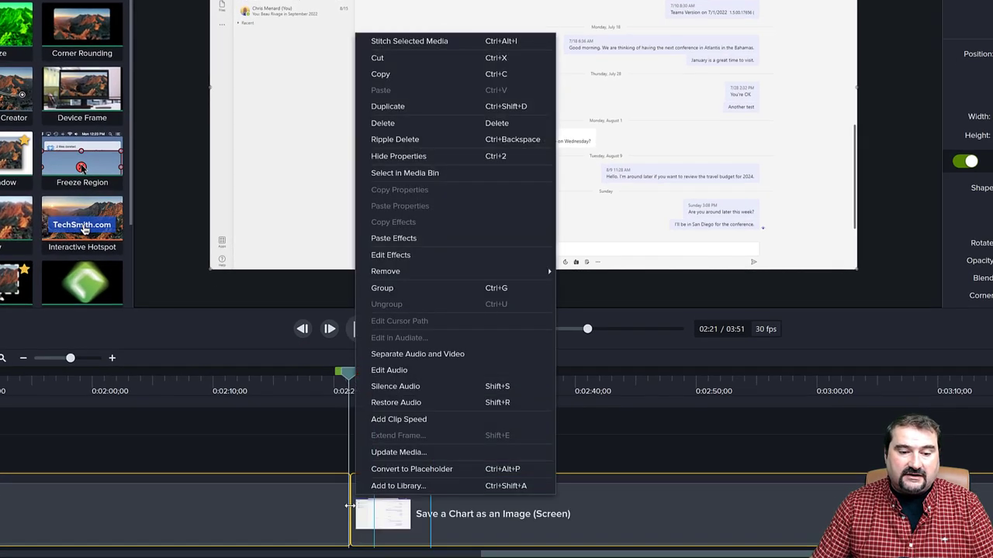
pyautogui.click(410, 41)
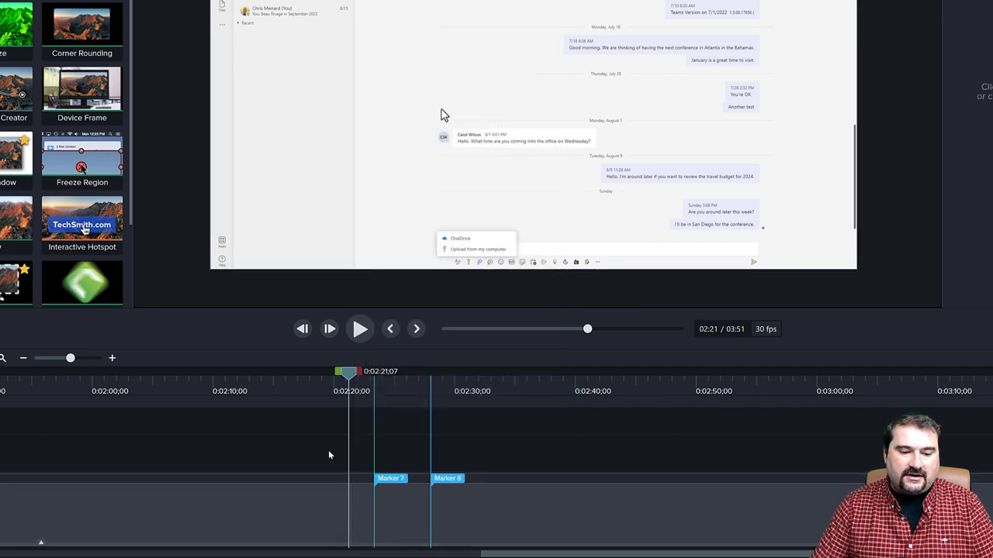
# Expand the stitched clip's effects tray to show both Freeze Region effects
pyautogui.hotkey('ctrl', 'Left')
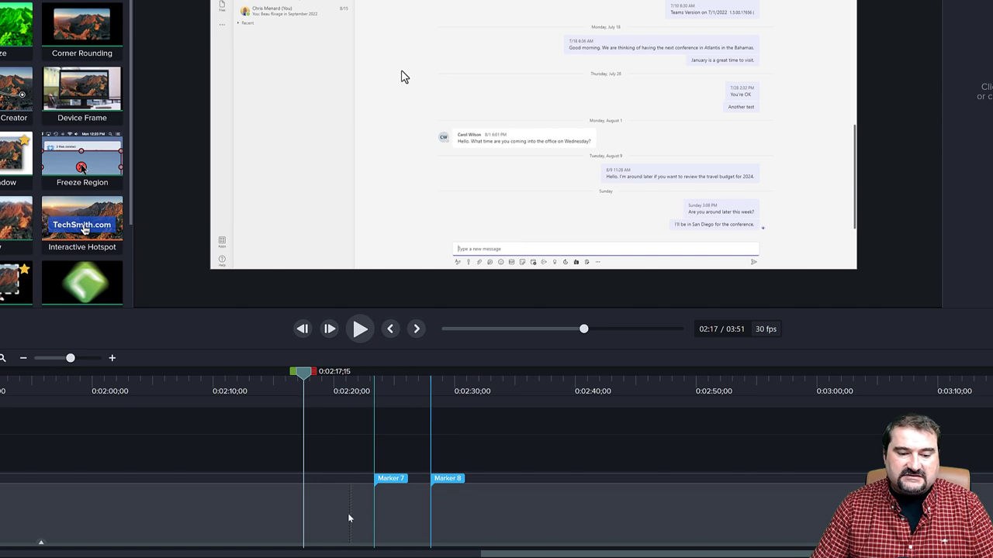
pyautogui.click(348, 513)
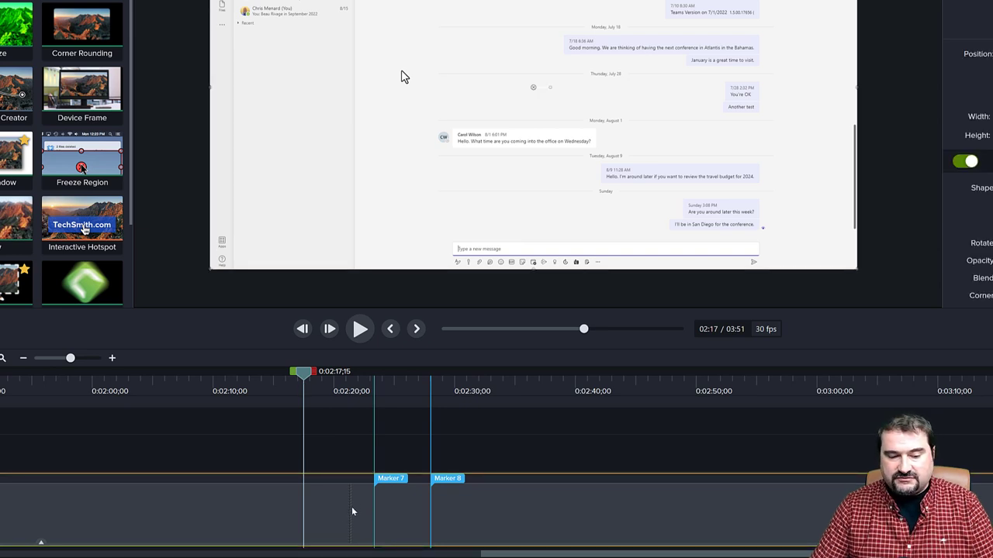
pyautogui.scroll(-4, 351, 509)
pyautogui.click(238, 545)
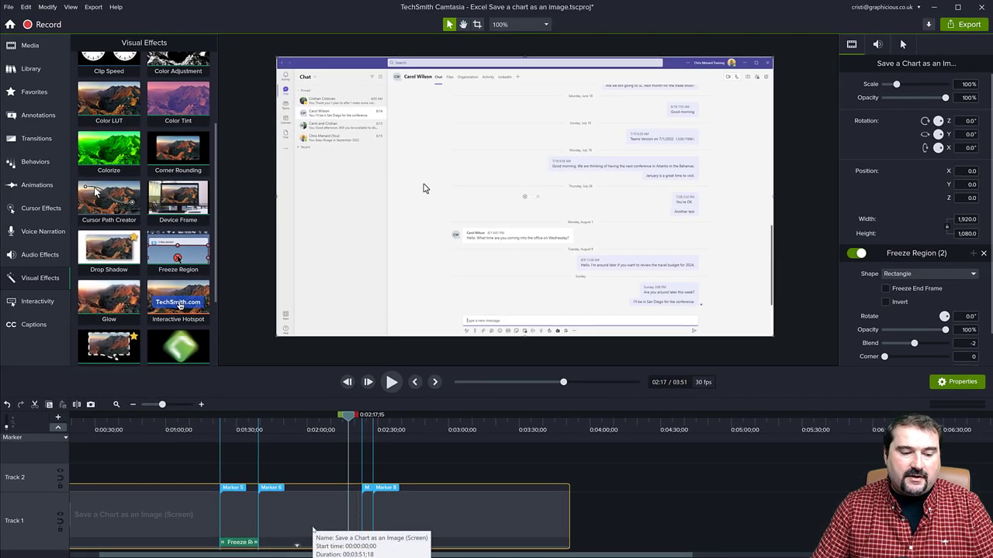
pyautogui.moveTo(245, 415); pyautogui.dragTo(387, 437)
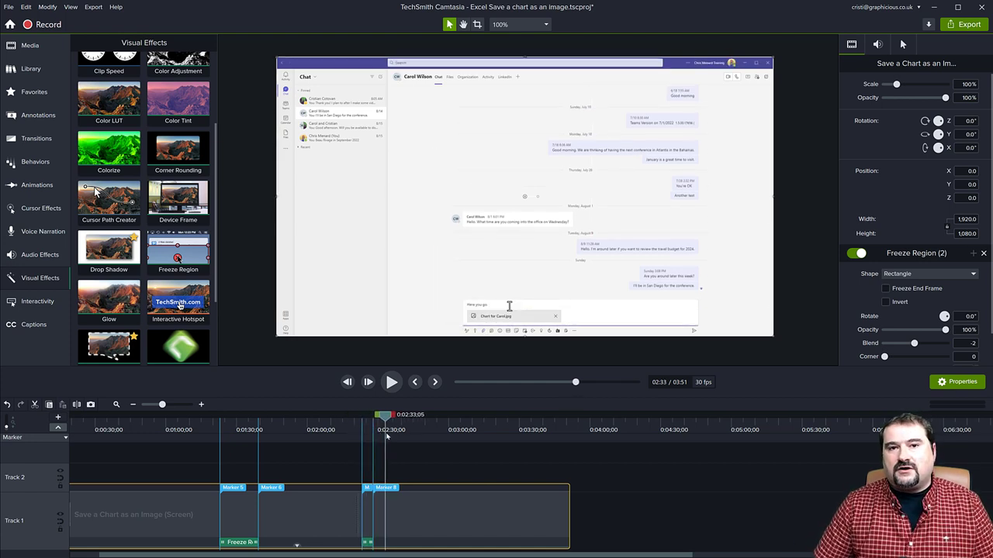